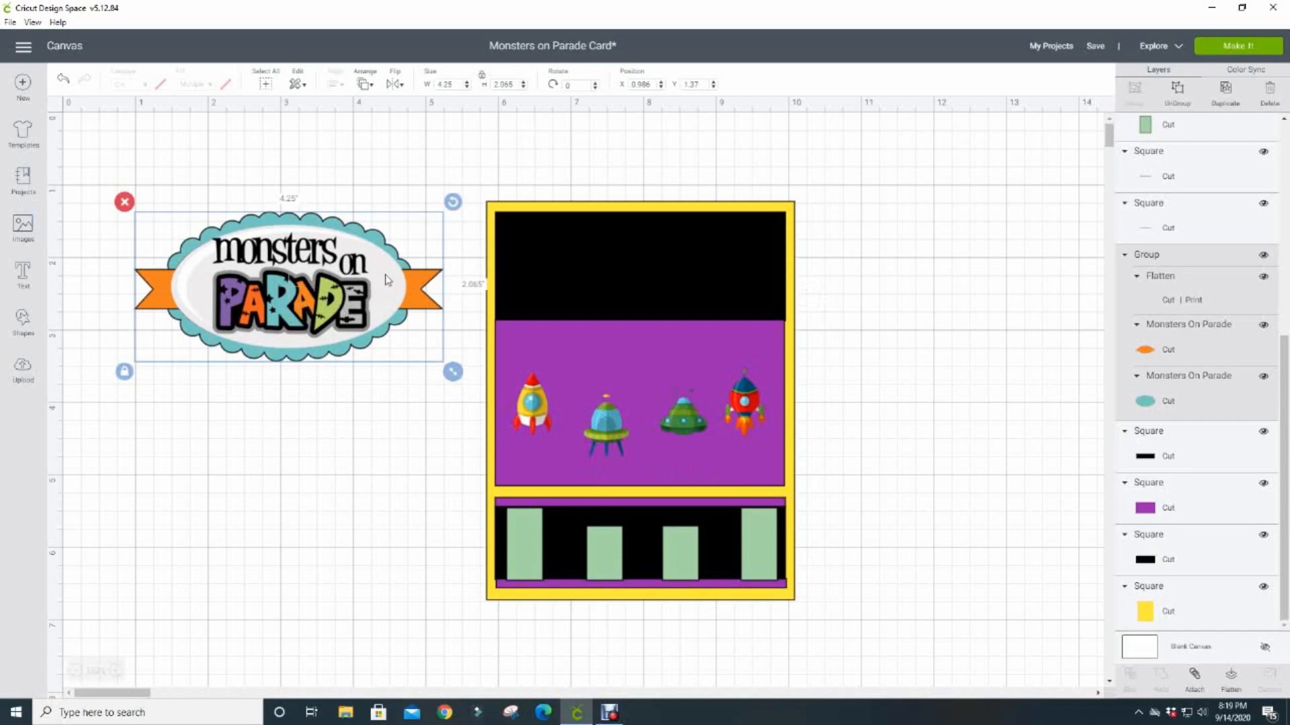
- Ungroup the Monsters on Parade title and stack its teal scalloped oval, orange banner and printed artwork separately beside the card
key("Delete")
key("ctrl+z")
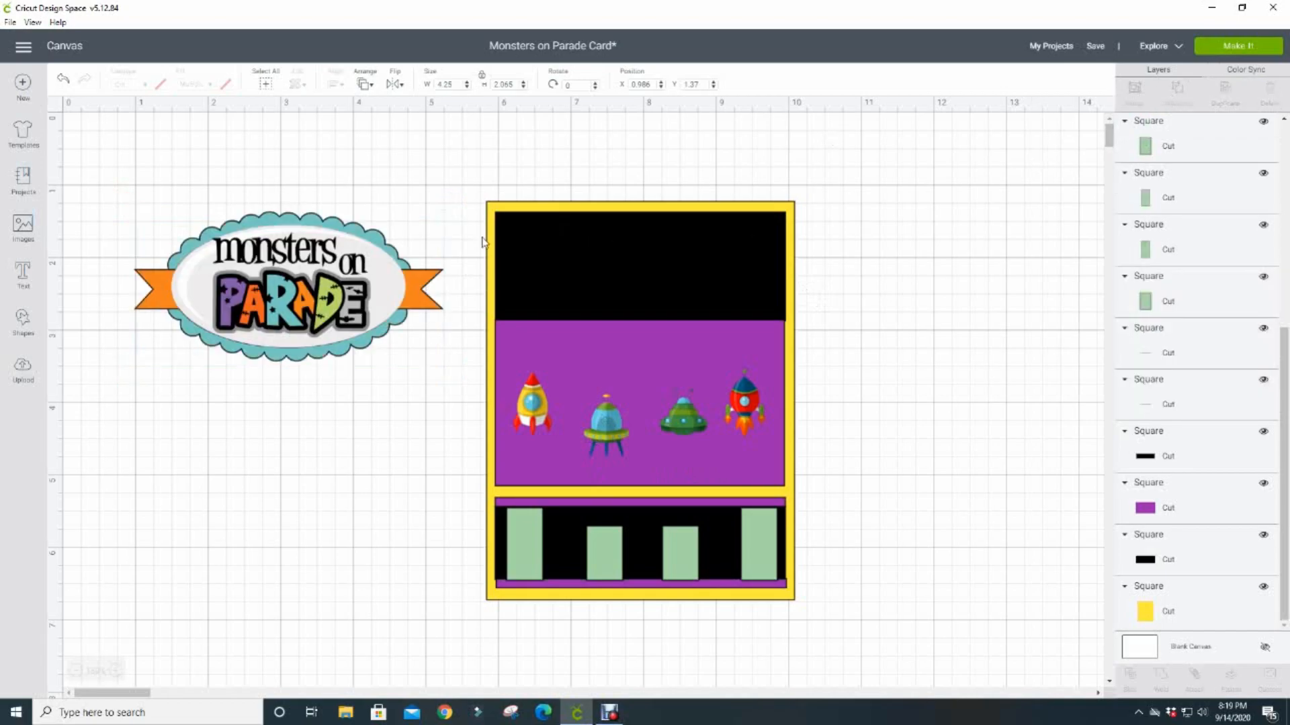
left_click_drag(383, 279, 358, 405)
left_click_drag(368, 303, 372, 191)
left_click_drag(326, 409, 339, 330)
left_click_drag(351, 507, 362, 533)
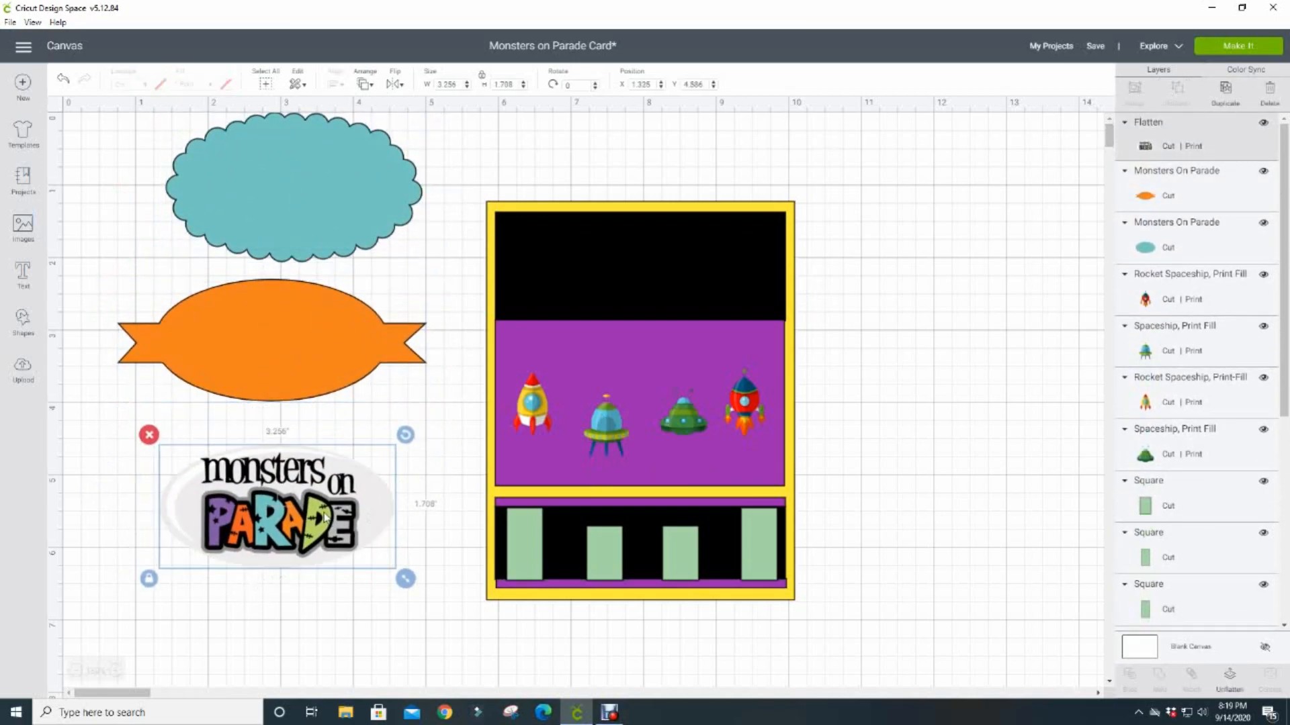
- Unflatten the printed Monsters on Parade artwork, examine its layers, and flatten all of them back into one printable image
right_click(291, 498)
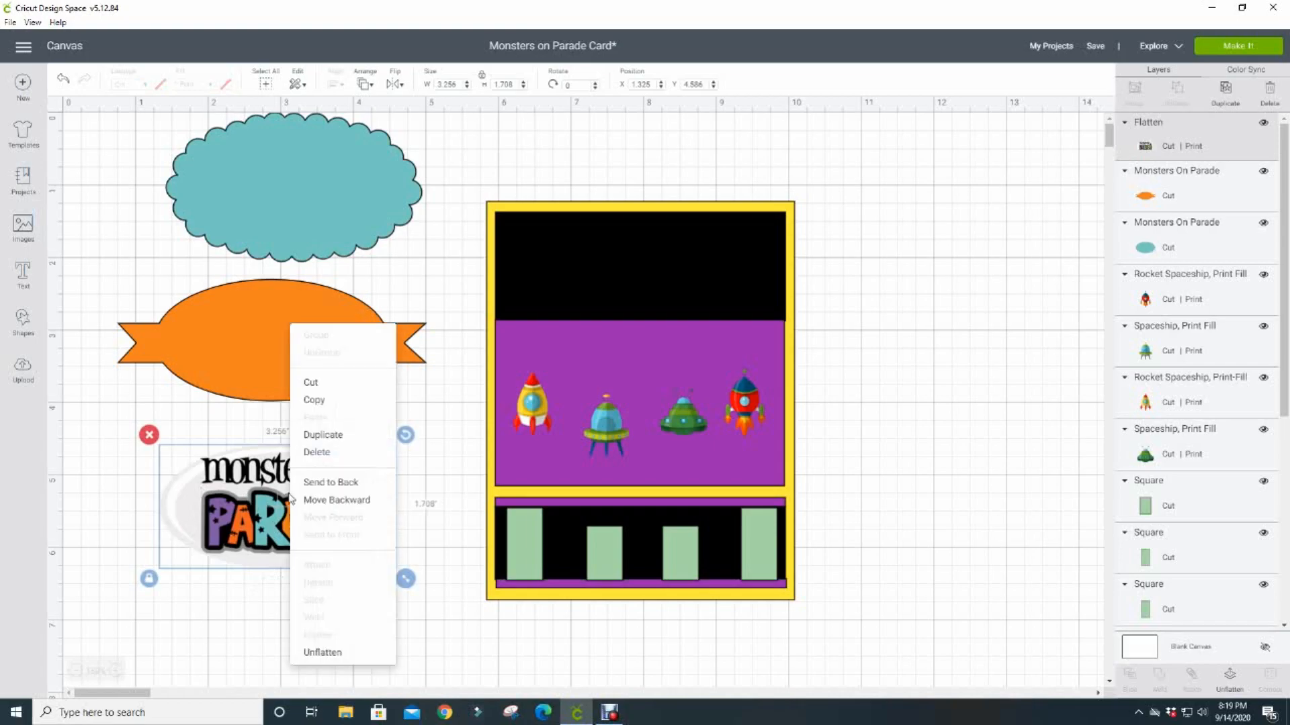
left_click(320, 653)
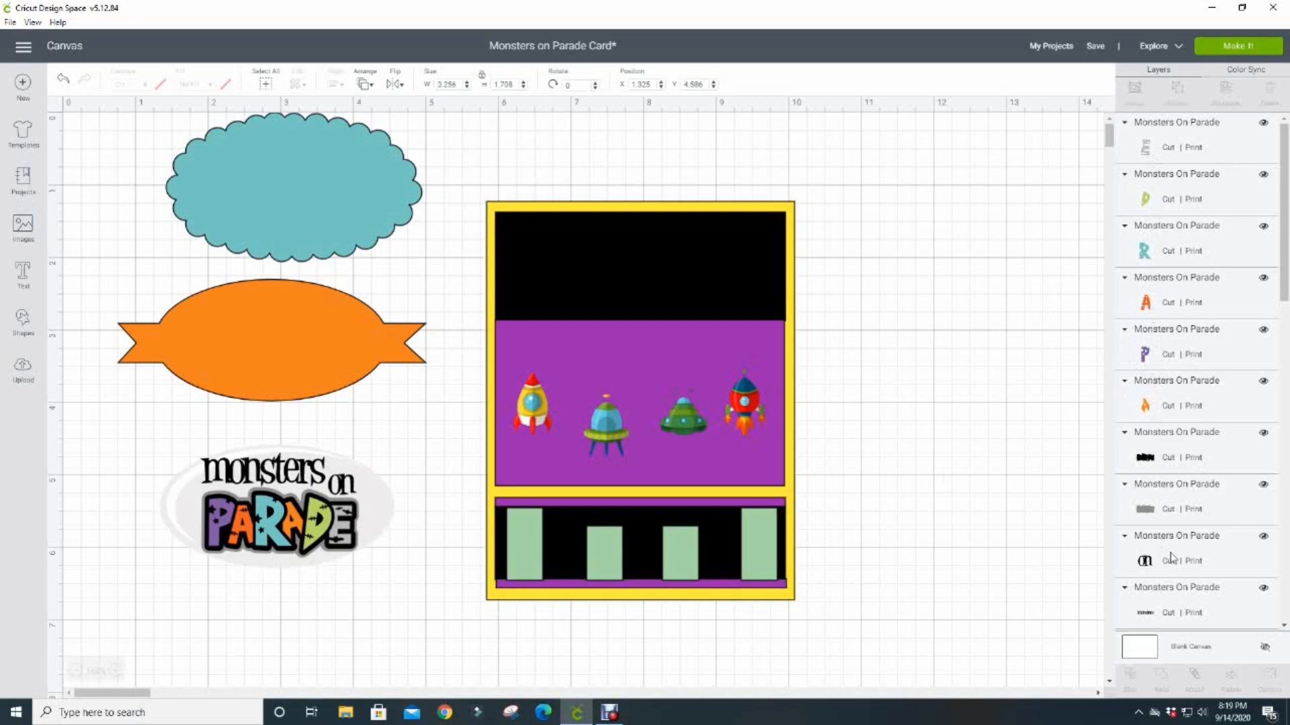
mouse_move(1283, 275)
left_mouse_down()
mouse_move(1281, 370)
mouse_move(1278, 294)
left_mouse_up()
left_click_drag(147, 436, 424, 582)
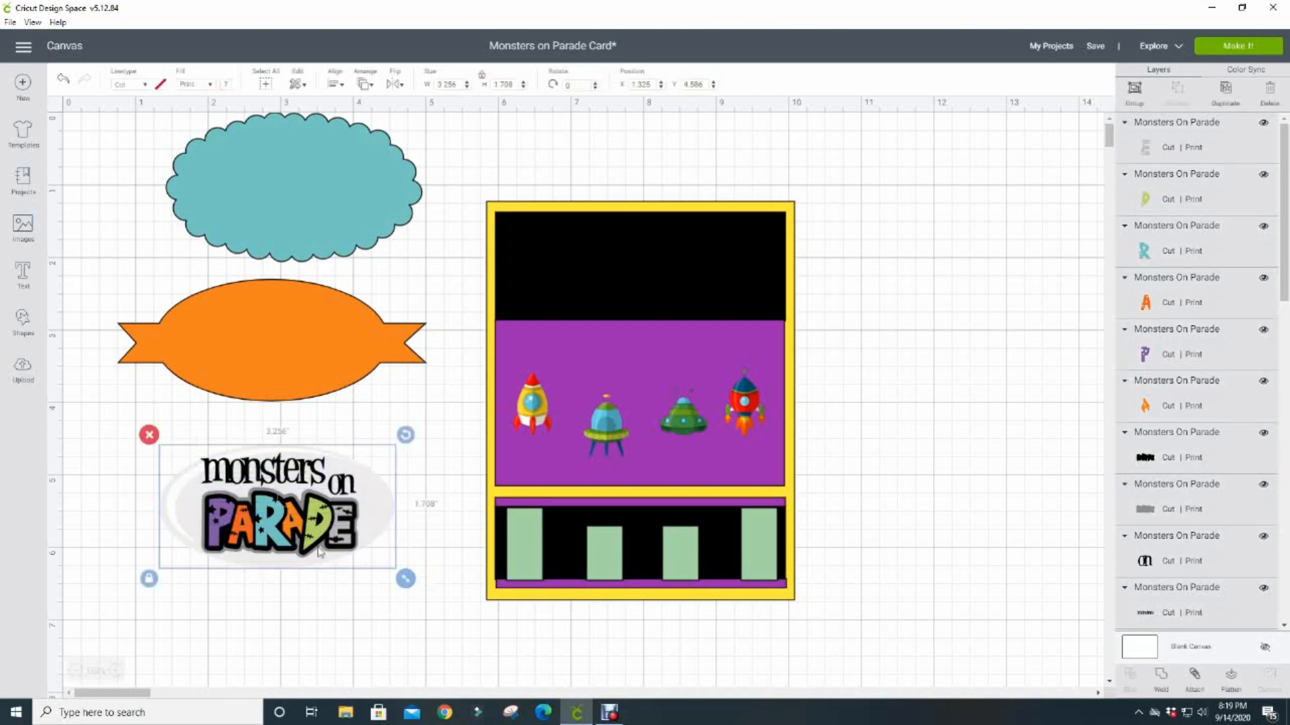
left_click(1233, 677)
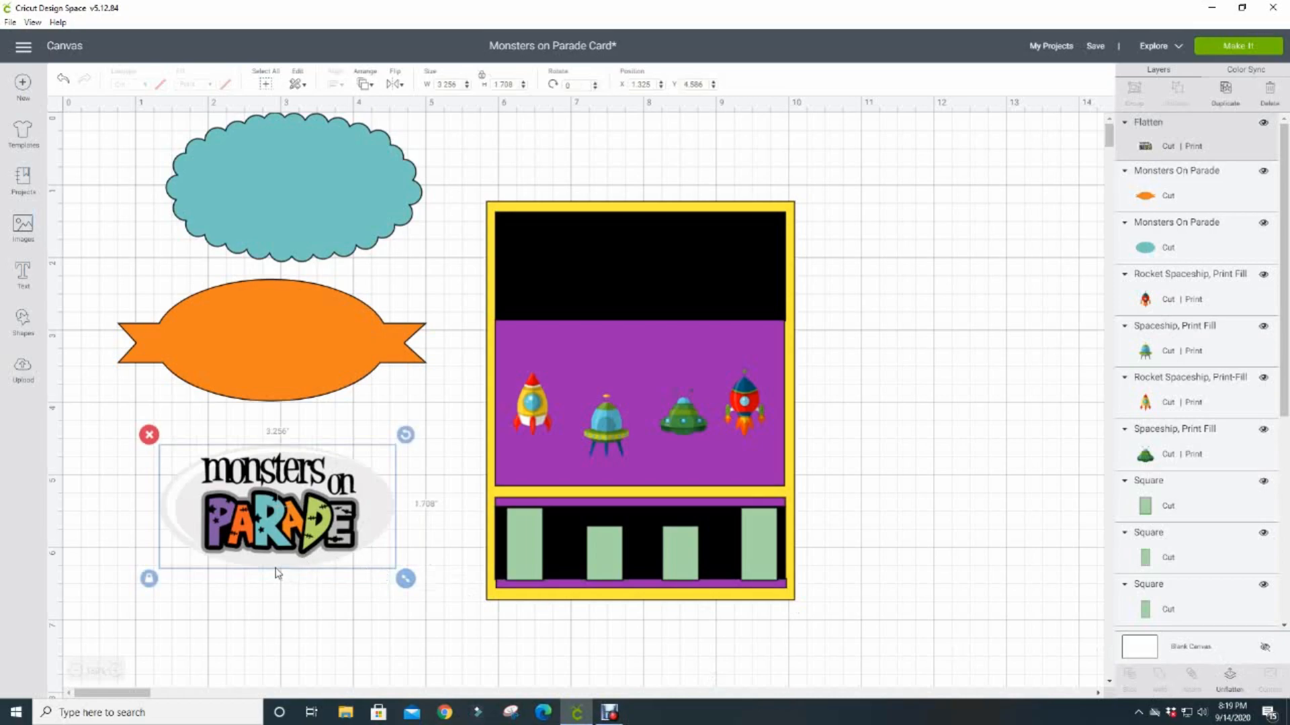
- Shift the orange banner and teal scalloped oval slightly farther away from the card, keeping the oval above the banner
left_click(268, 355)
left_click(284, 205)
left_click_drag(300, 248, 271, 253)
left_click_drag(269, 353, 233, 373)
left_click_drag(266, 244, 244, 259)
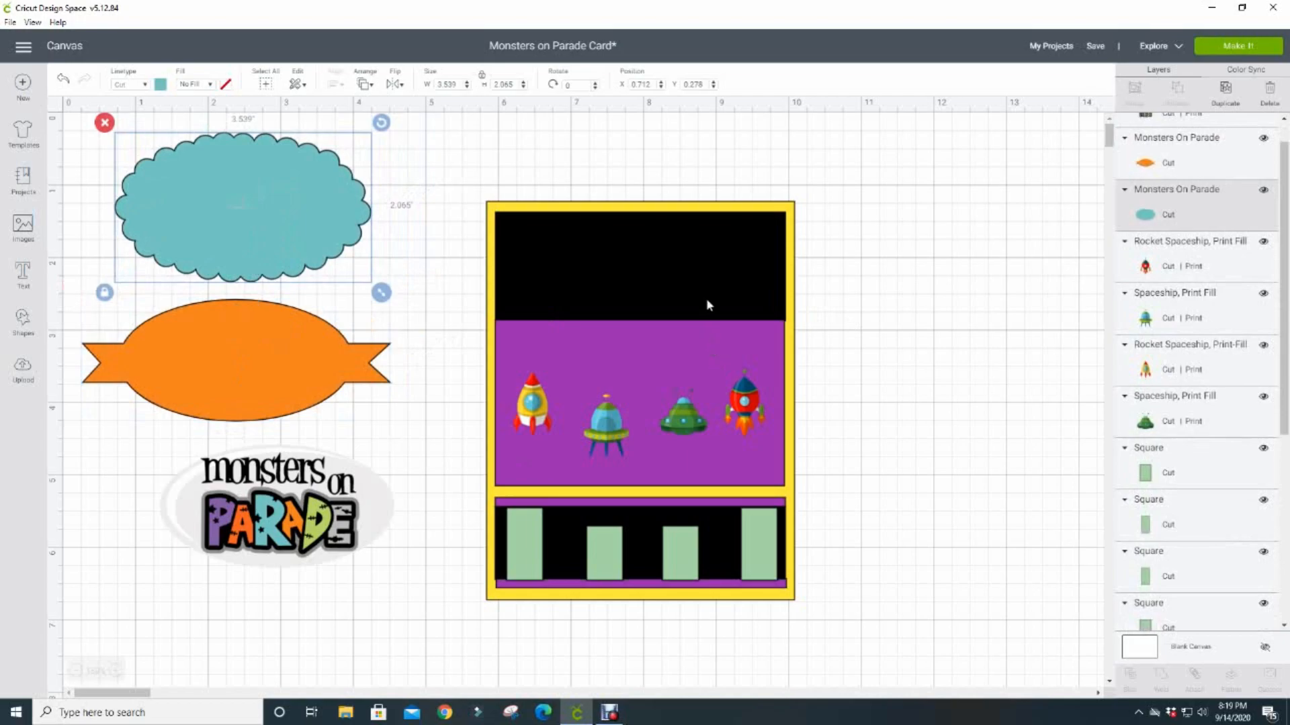
- Check the sizes of the card's black and purple panels, thin purple strip and green rectangles
mouse_move(706, 305)
left_mouse_down()
mouse_move(707, 262)
mouse_move(707, 308)
left_mouse_up()
left_click(687, 336)
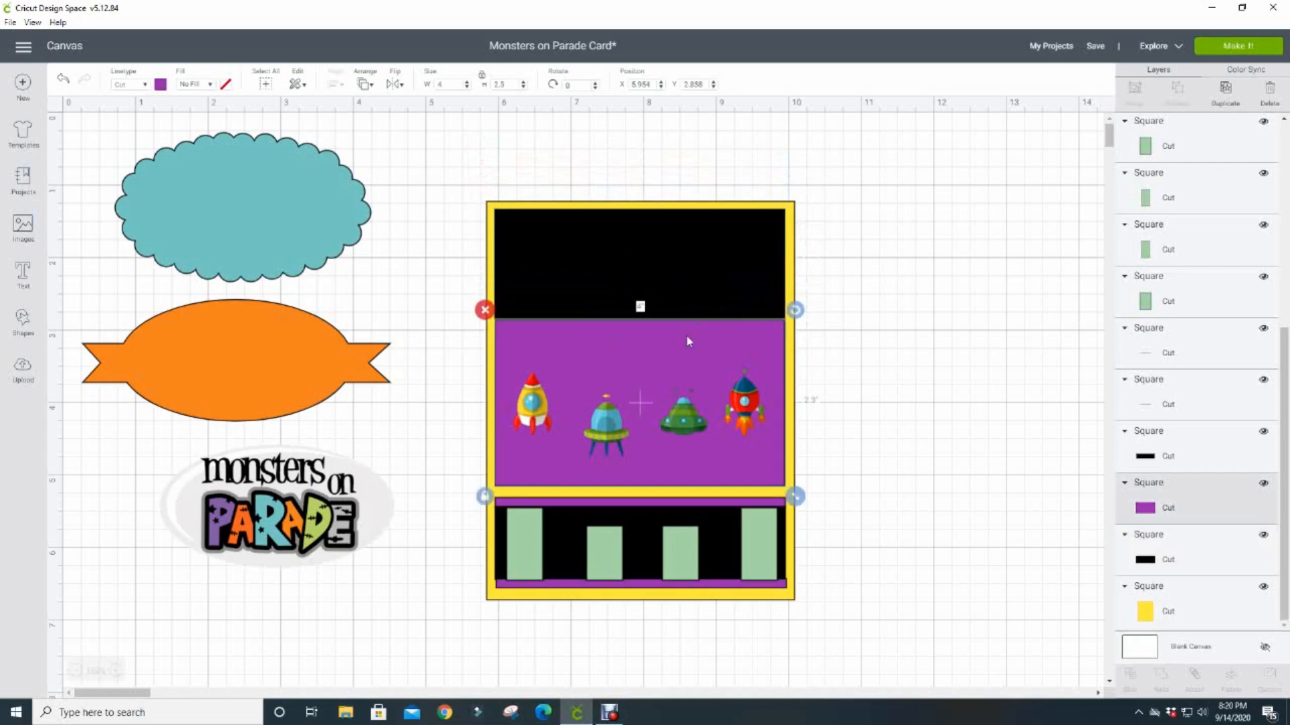
mouse_move(711, 528)
left_mouse_down()
mouse_move(759, 528)
mouse_move(708, 529)
mouse_move(711, 518)
left_mouse_up()
left_click(722, 505)
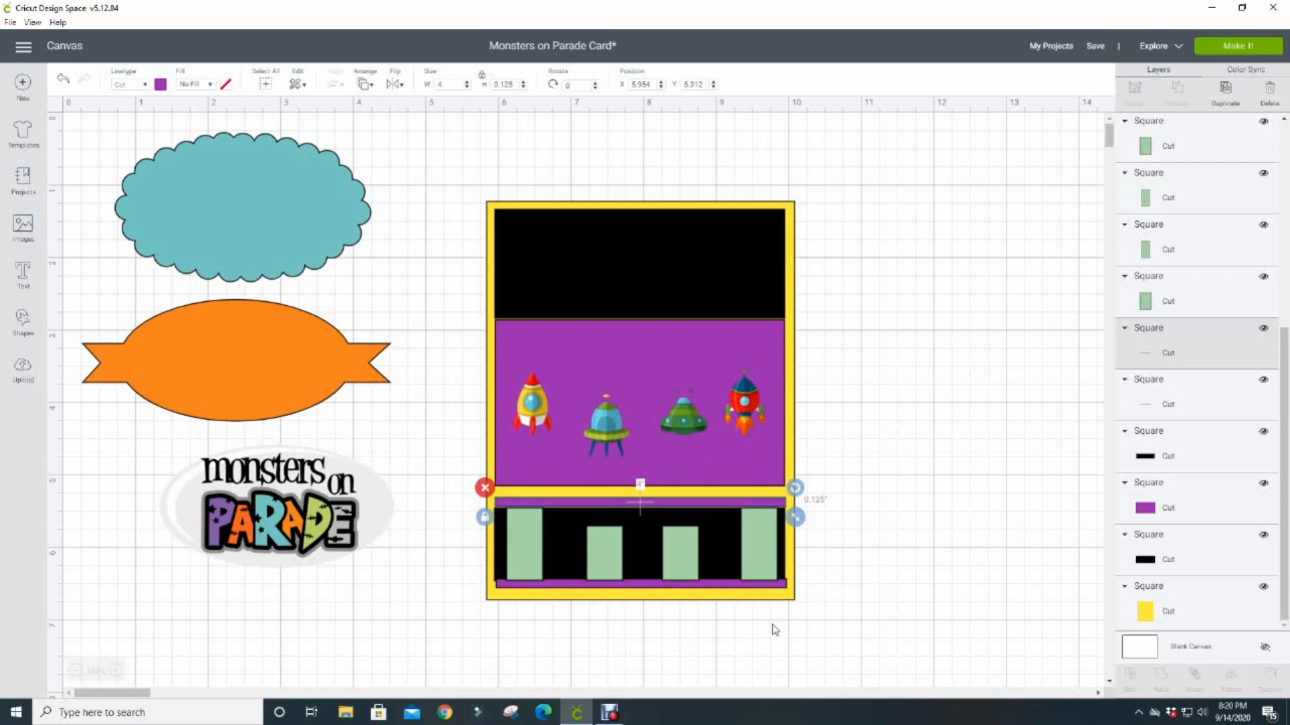
left_click_drag(708, 511, 704, 511)
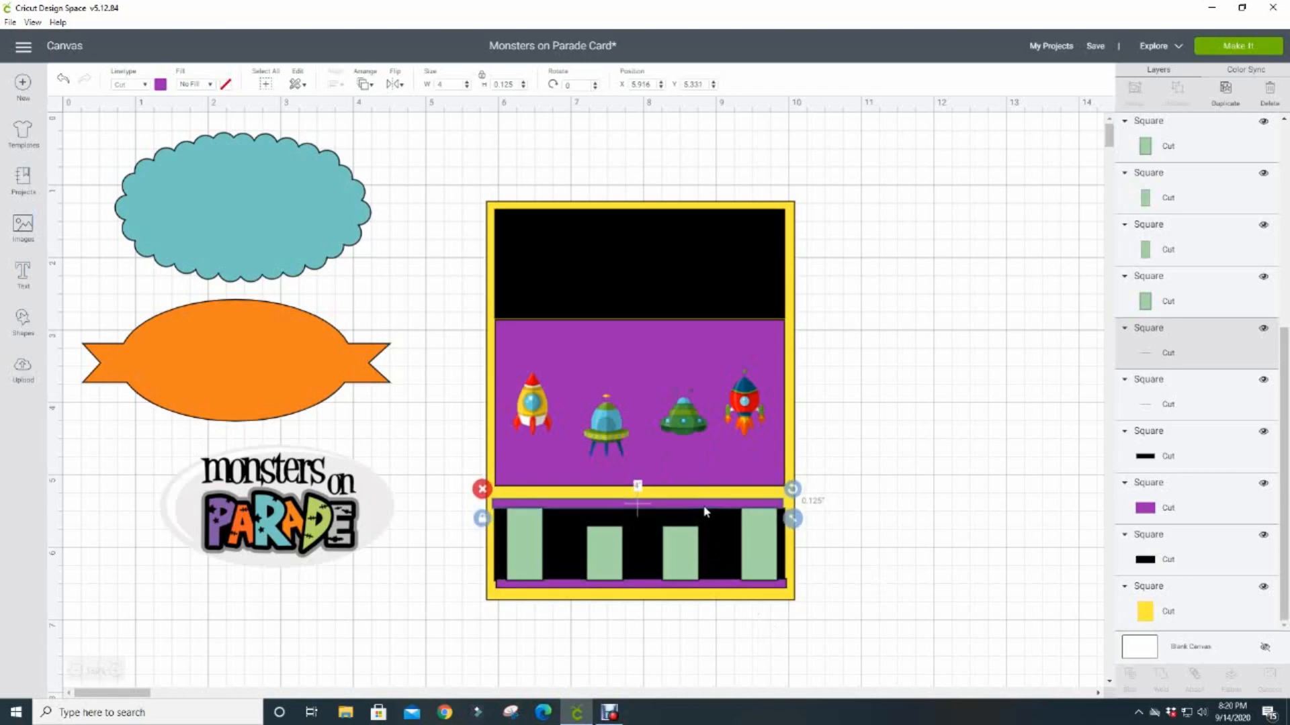
left_click(754, 545)
left_click(620, 561)
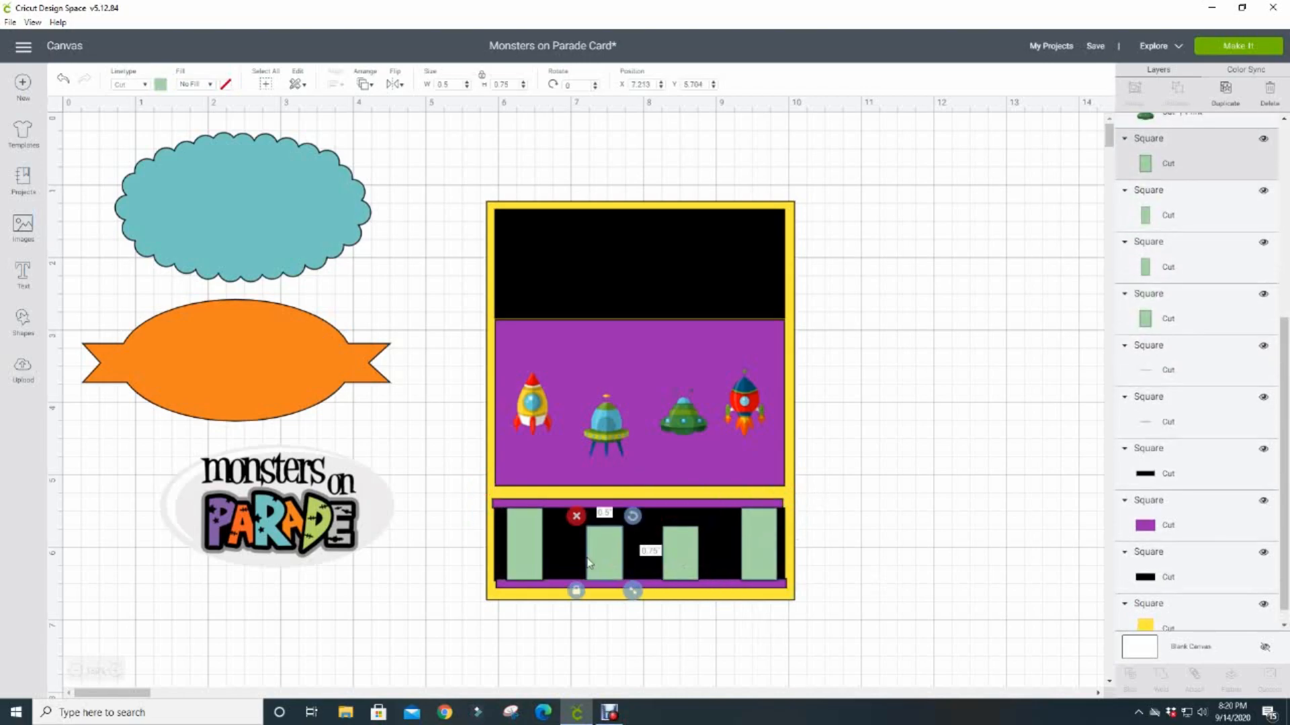
left_click(521, 542)
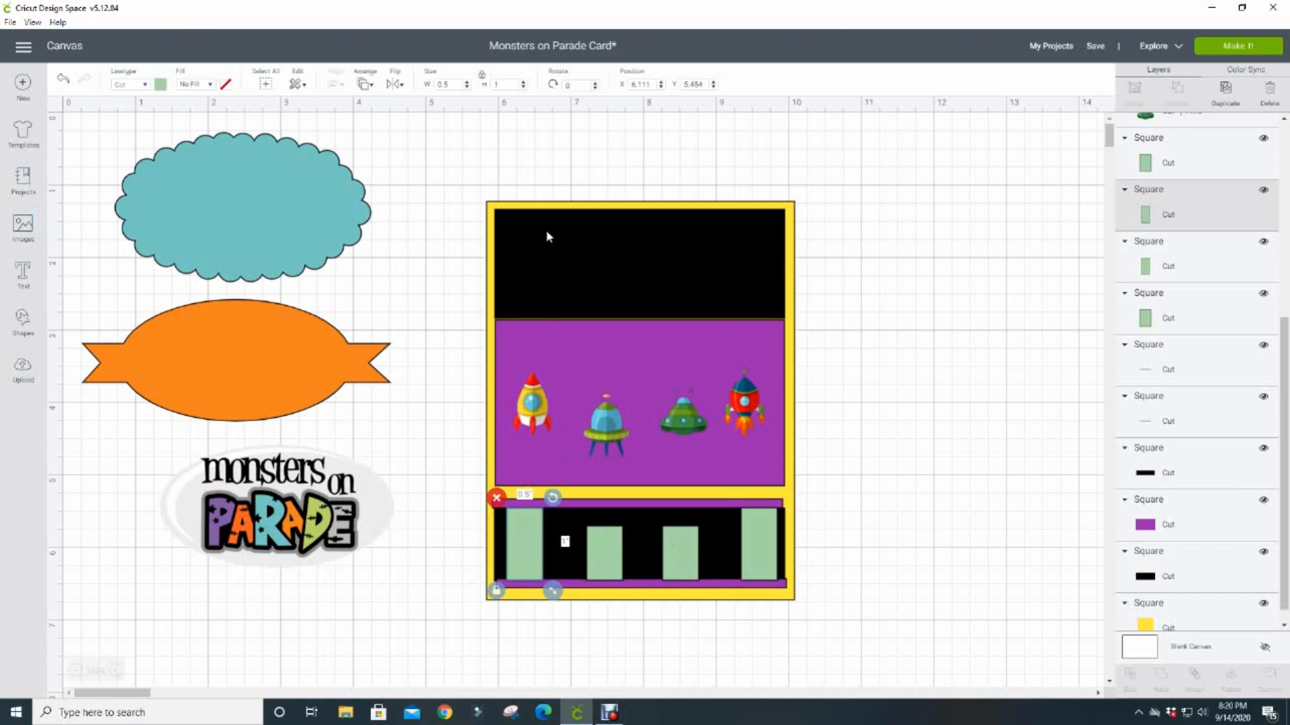
left_click(602, 538)
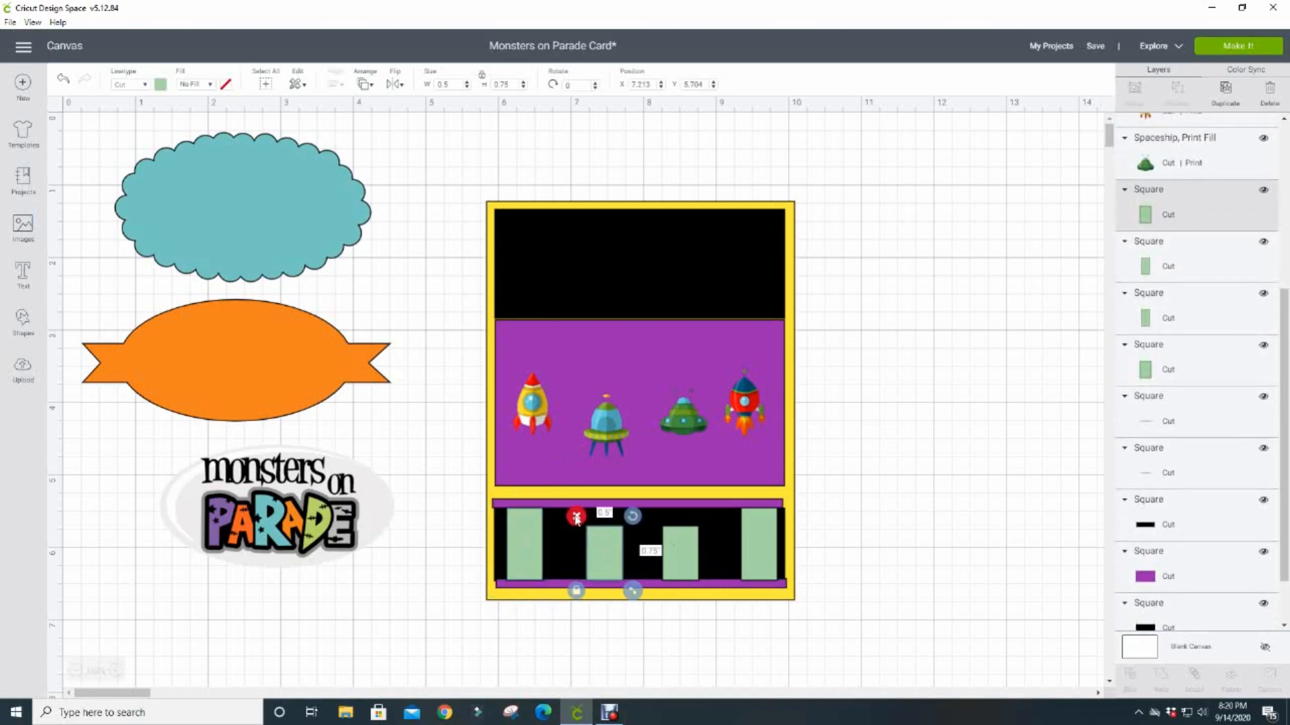
left_click(891, 580)
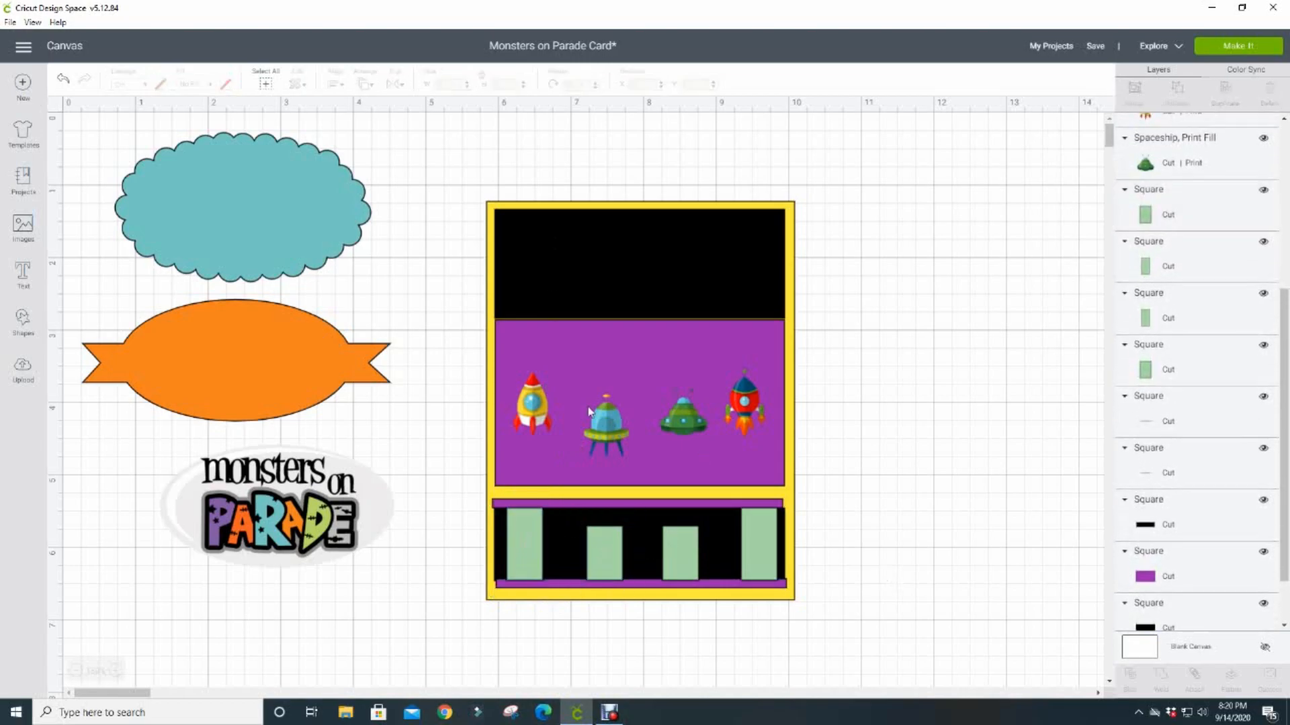
- Check the sizes of the rockets and spaceships on the purple panel
left_click(540, 413)
left_click(610, 426)
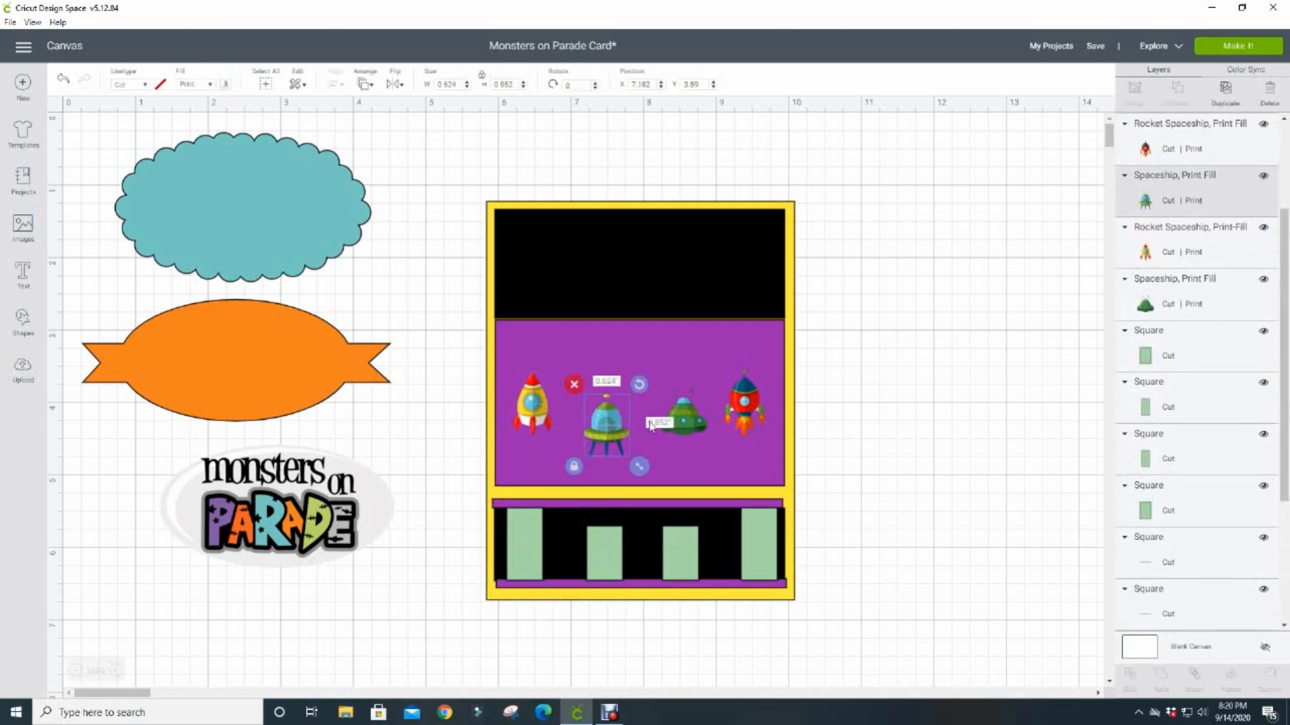
left_click(683, 416)
left_click(734, 411)
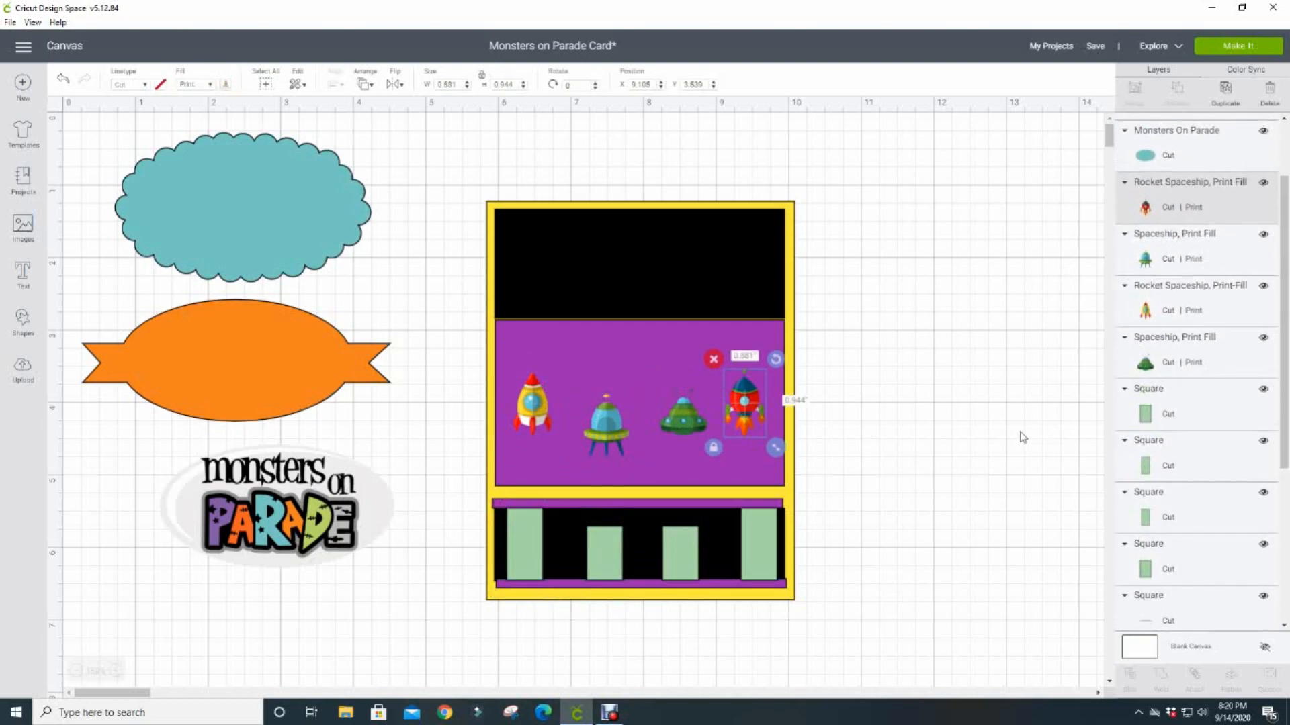
left_click(960, 434)
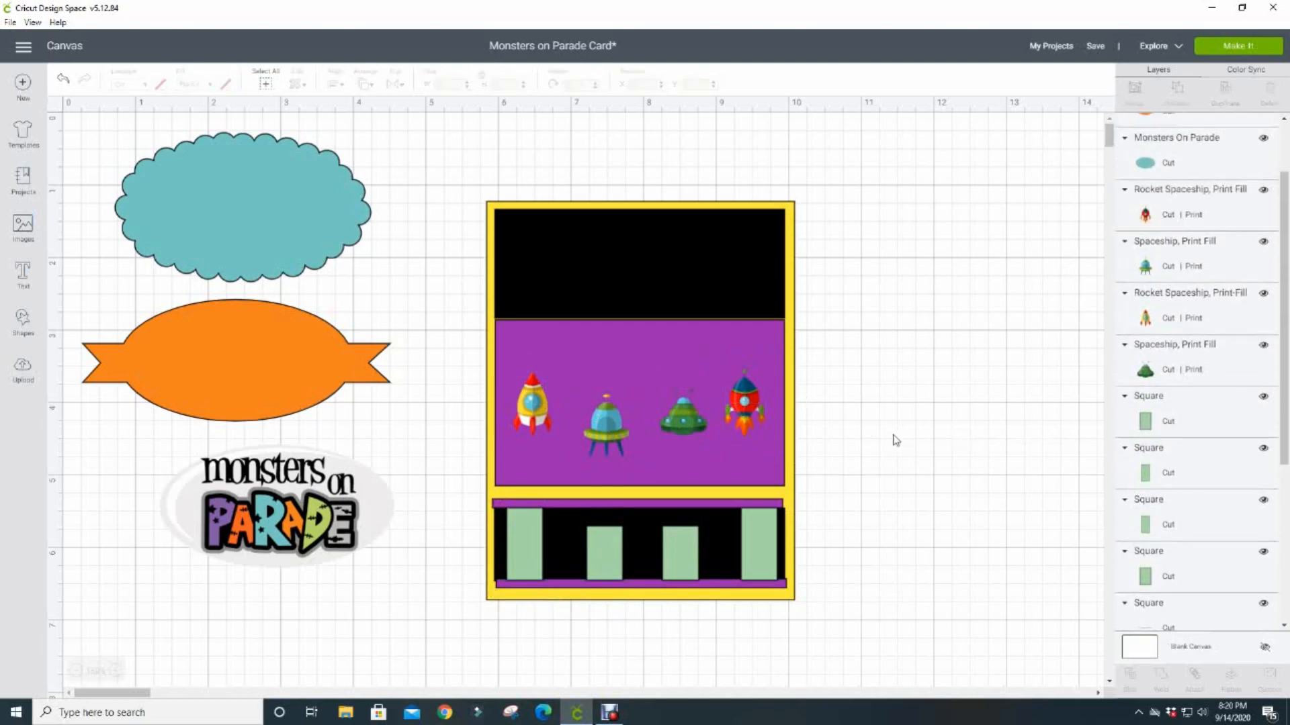
left_click(747, 416)
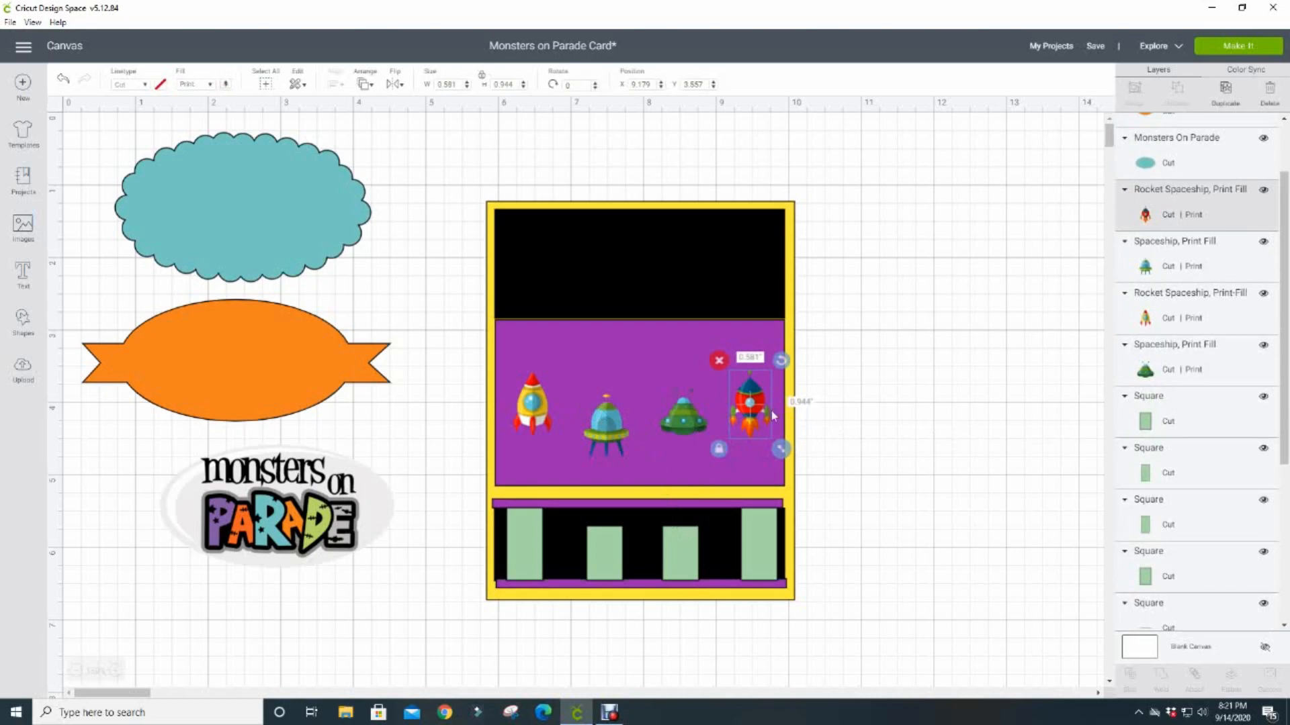
left_click(837, 424)
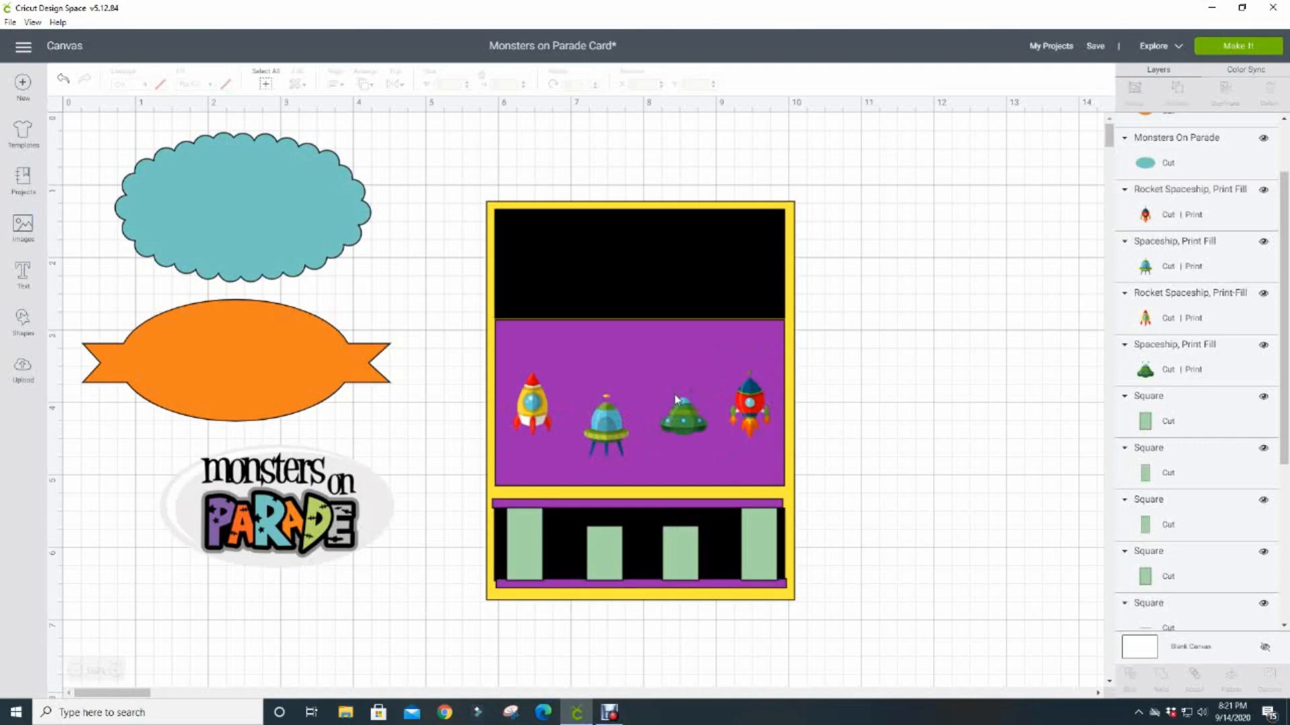
left_click(684, 419)
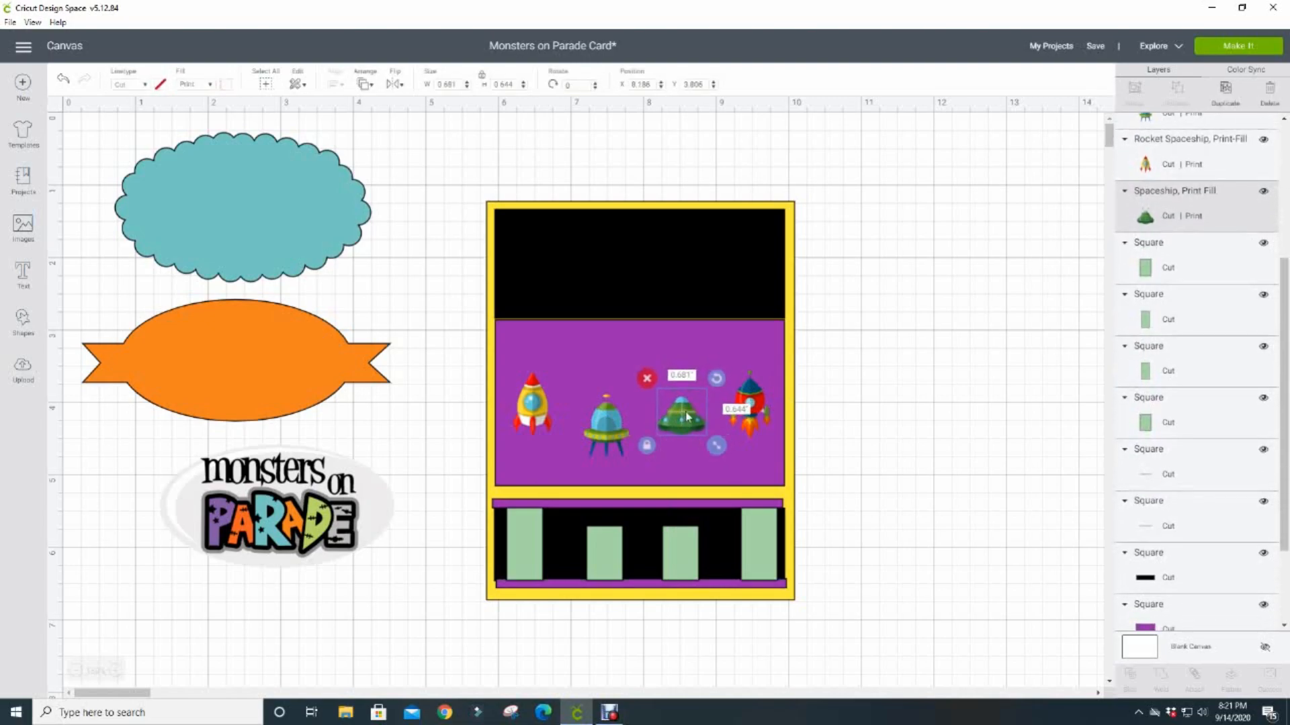
left_click(752, 401)
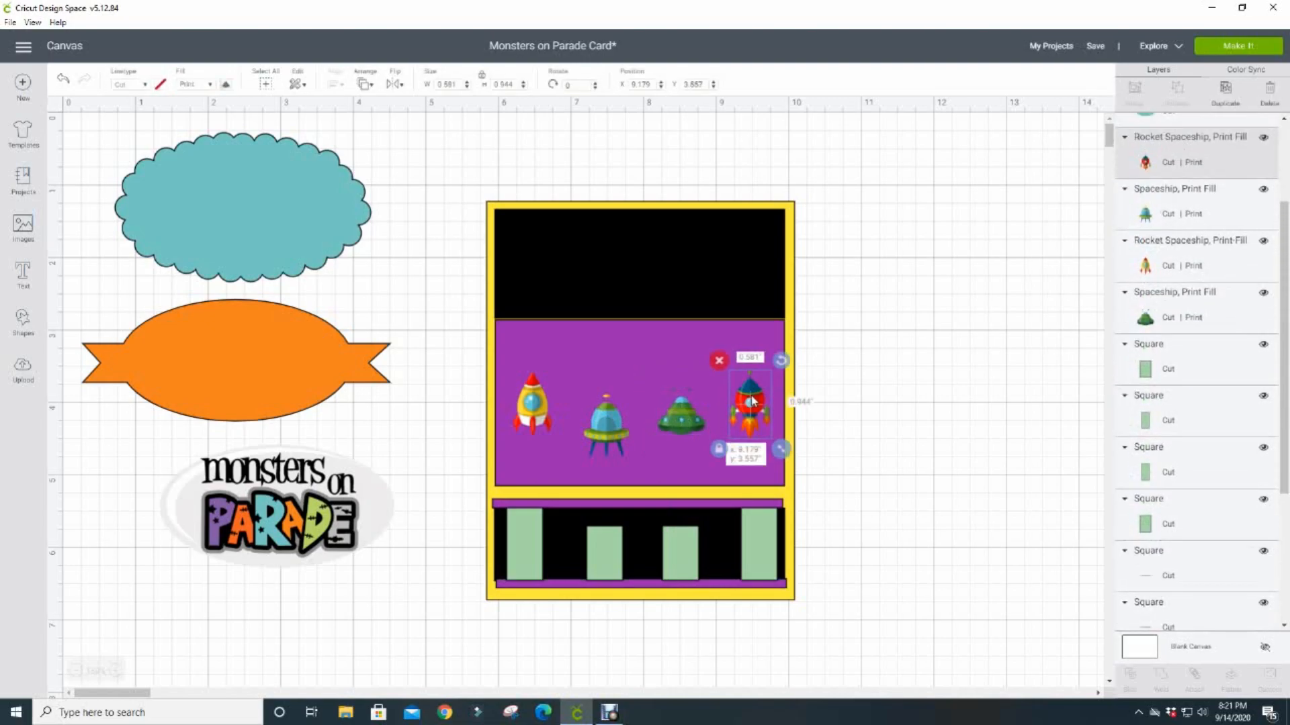
left_click(608, 425)
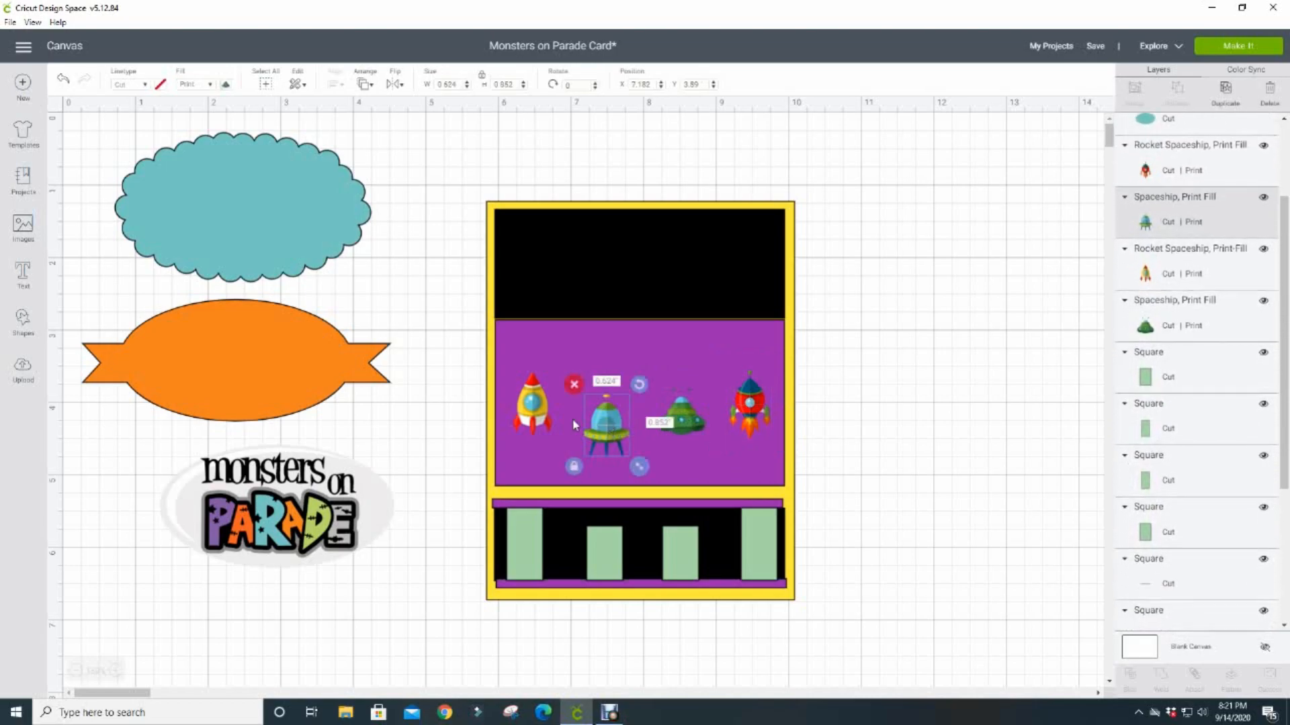
left_click(957, 491)
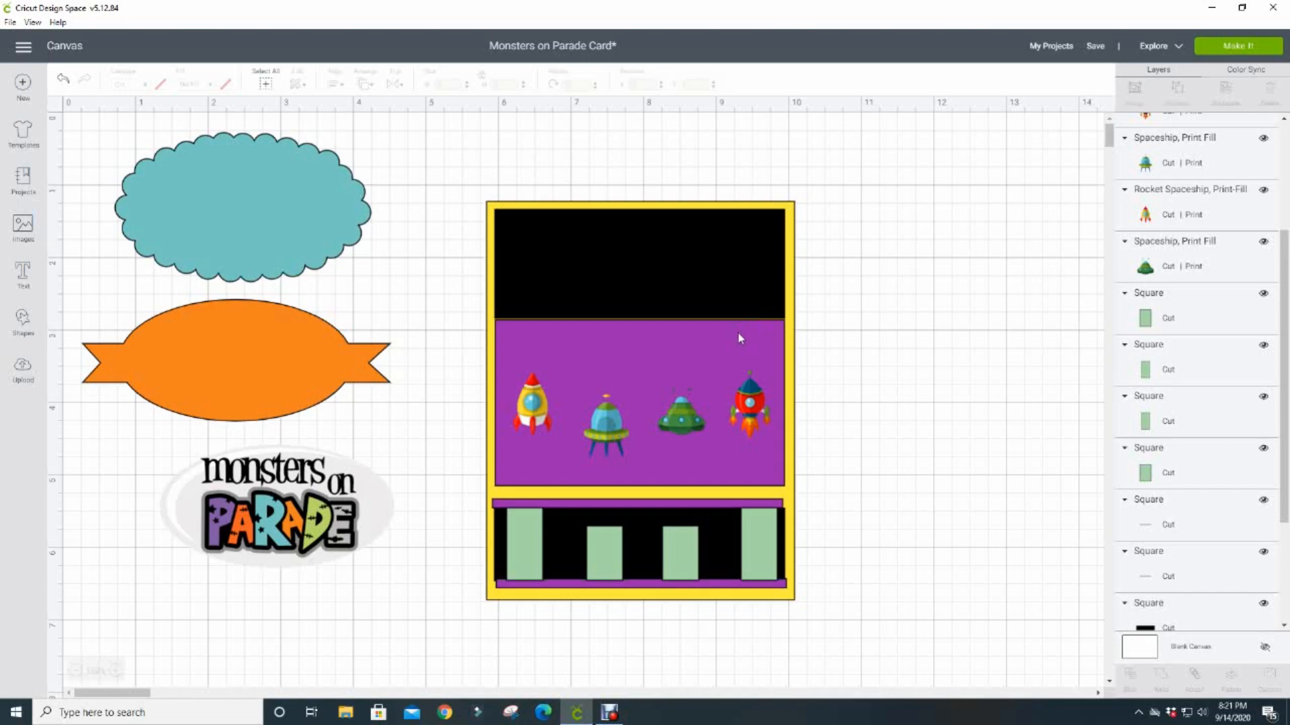
- Move the yellow card base out from behind the other pieces and delete it
mouse_move(790, 300)
left_mouse_down()
mouse_move(1026, 290)
mouse_move(818, 285)
mouse_move(791, 297)
left_mouse_up()
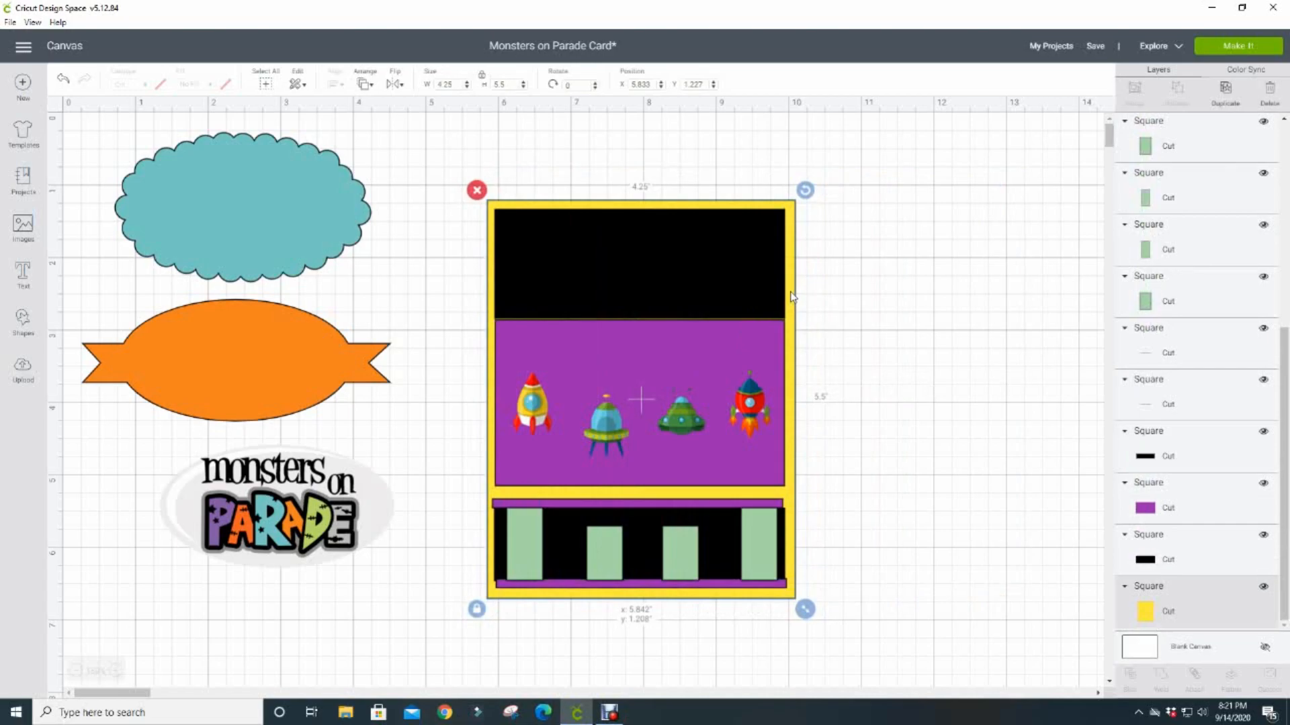
left_click_drag(791, 296, 793, 296)
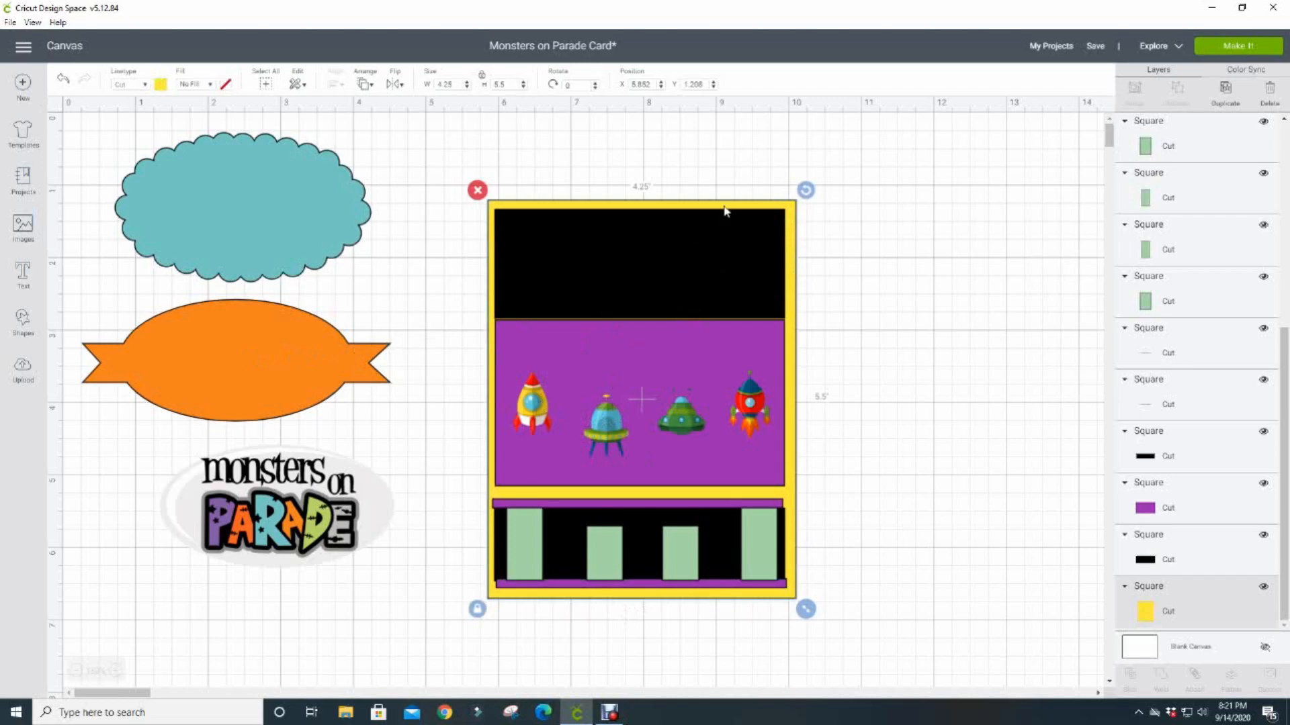
left_click_drag(729, 209, 961, 193)
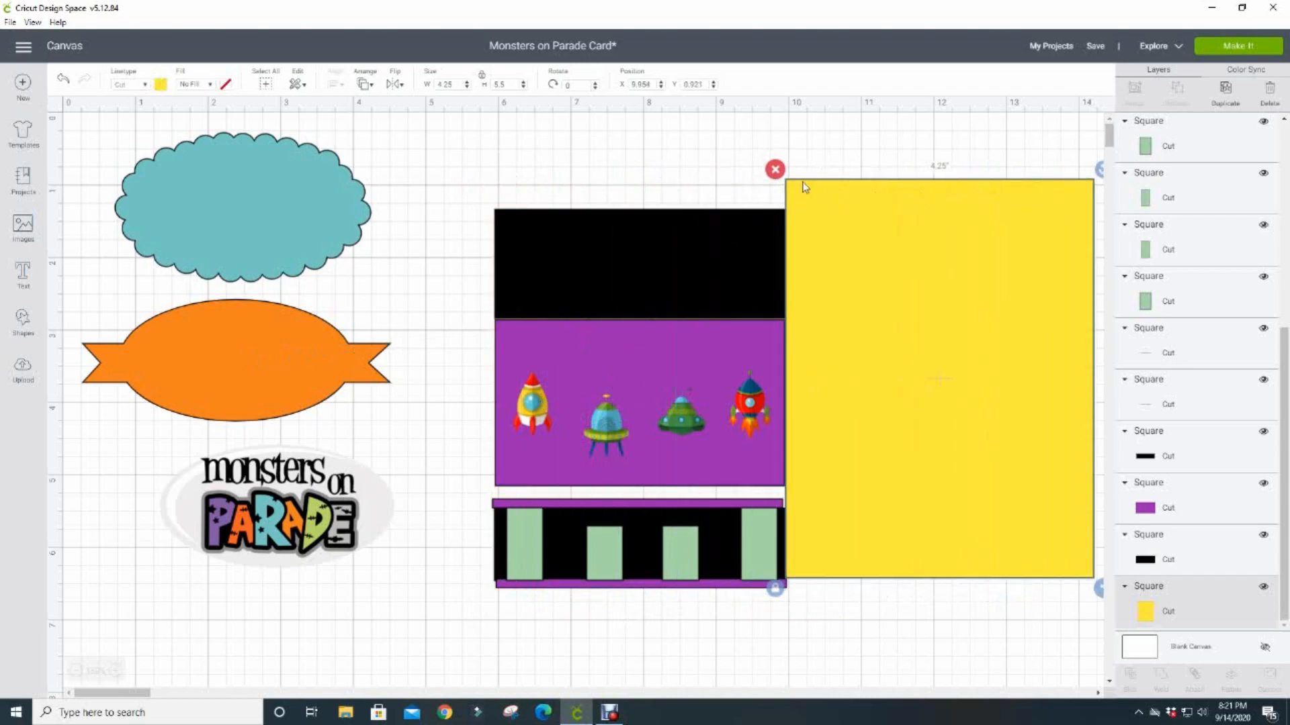
left_click(775, 169)
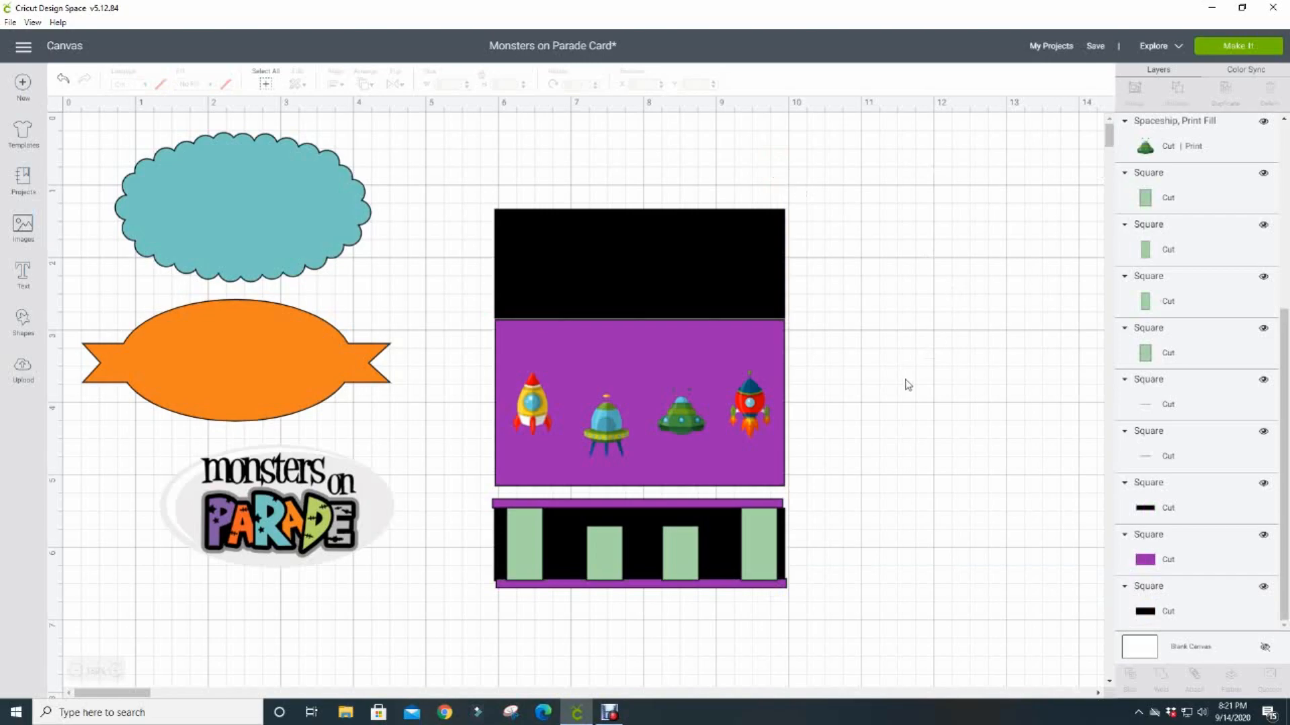
- Delete the two thin purple strips above and below the lower black panel
left_click(670, 503)
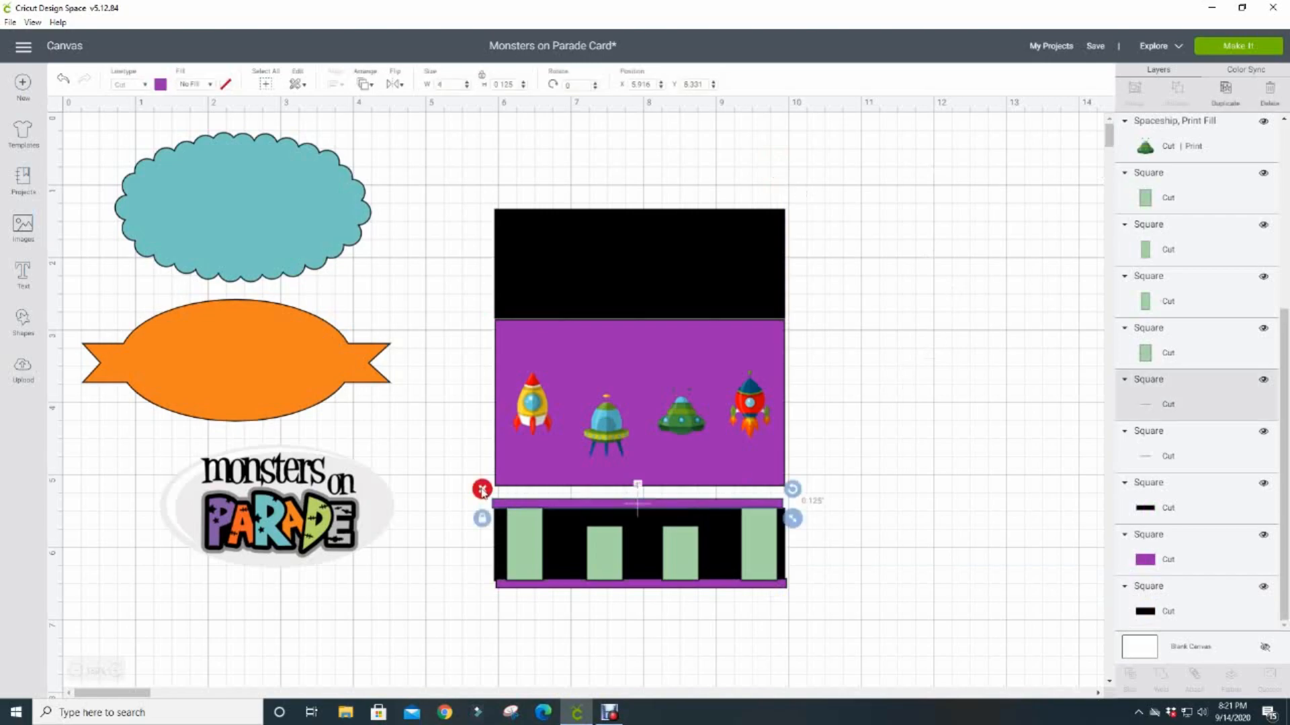
left_click(481, 491)
left_click(607, 586)
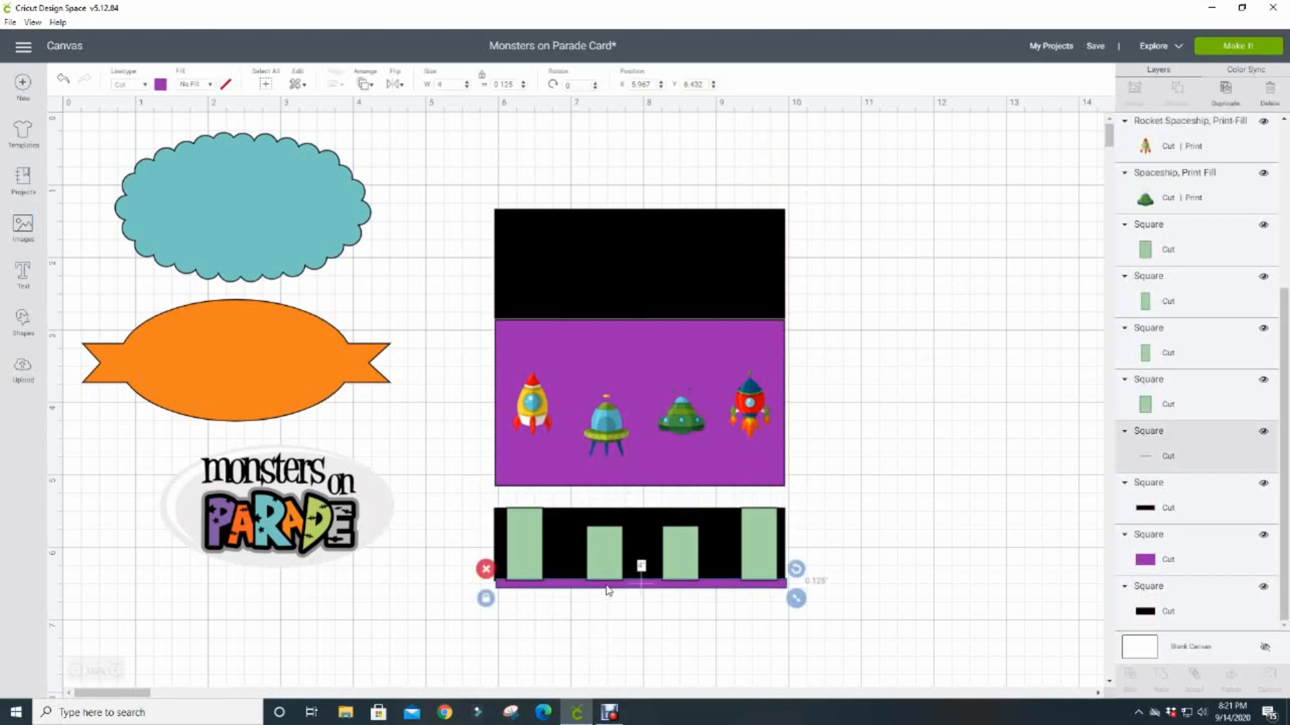
left_click(486, 569)
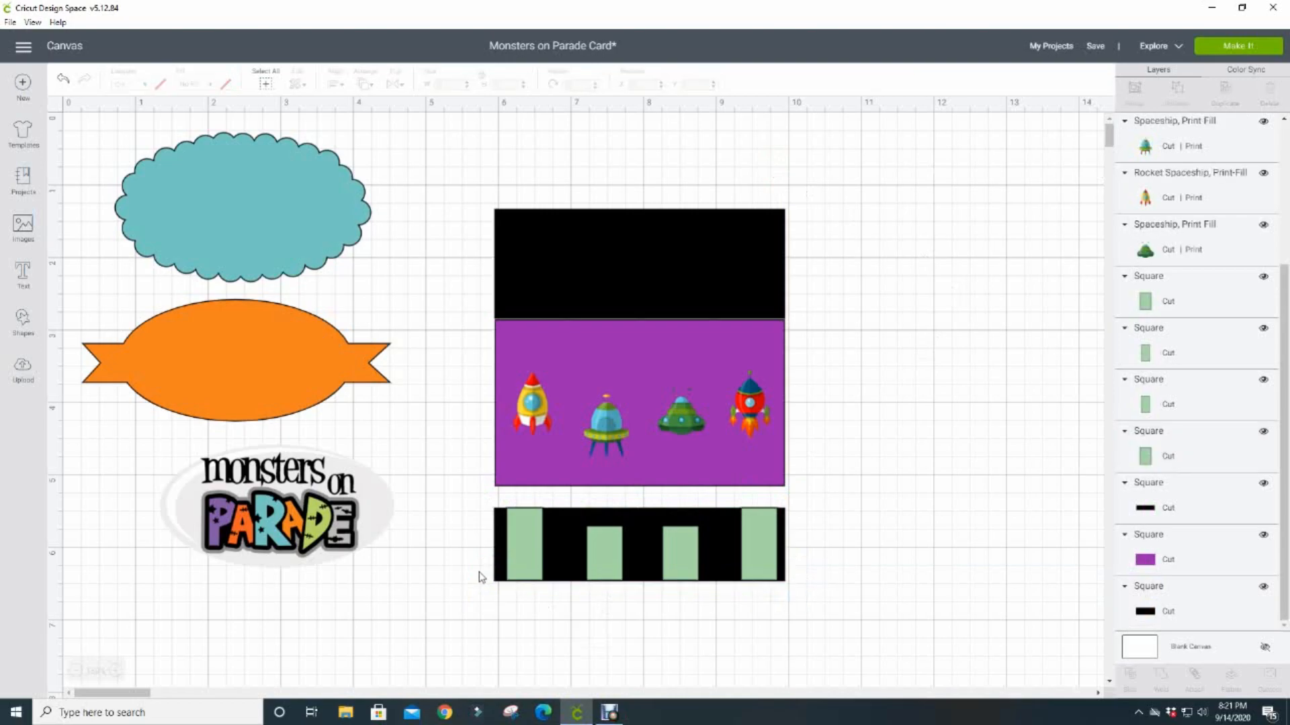
- Delete the four green rectangles from the lower black panel
left_click(517, 557)
left_click(496, 498)
left_click(611, 551)
left_click(575, 515)
left_click(667, 539)
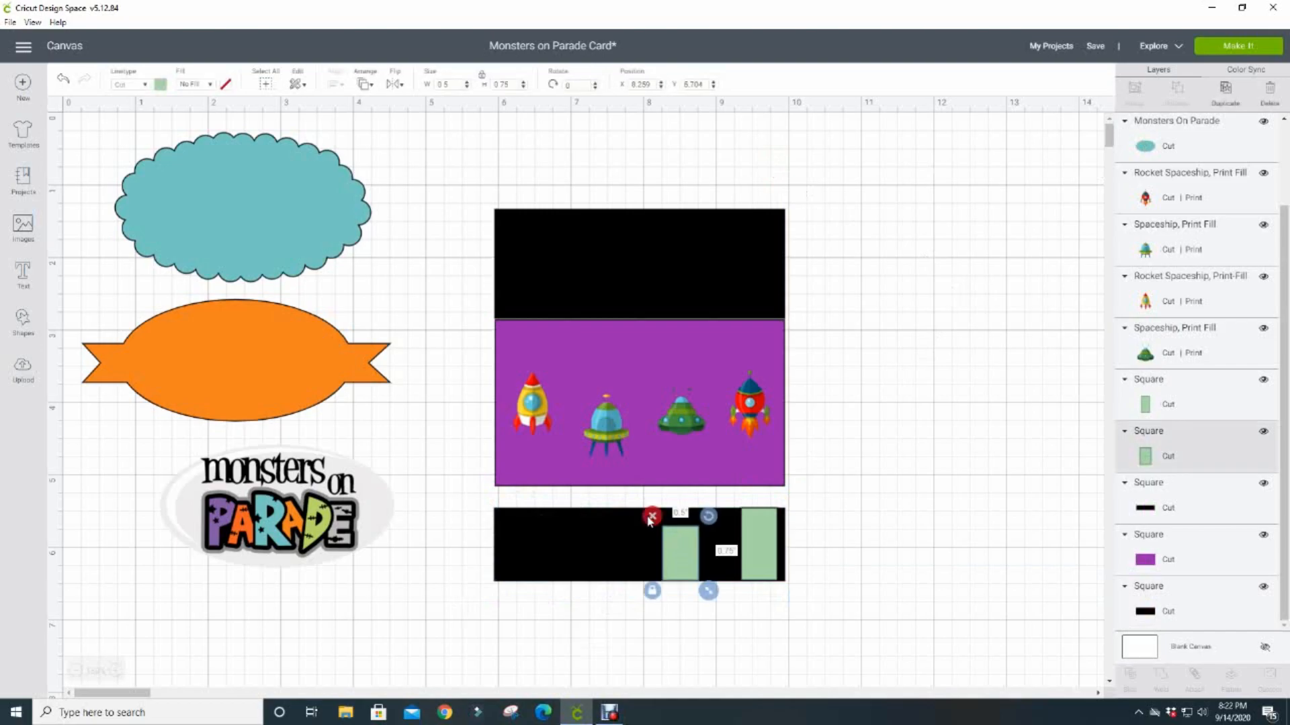
left_click(651, 517)
left_click(759, 537)
left_click(730, 497)
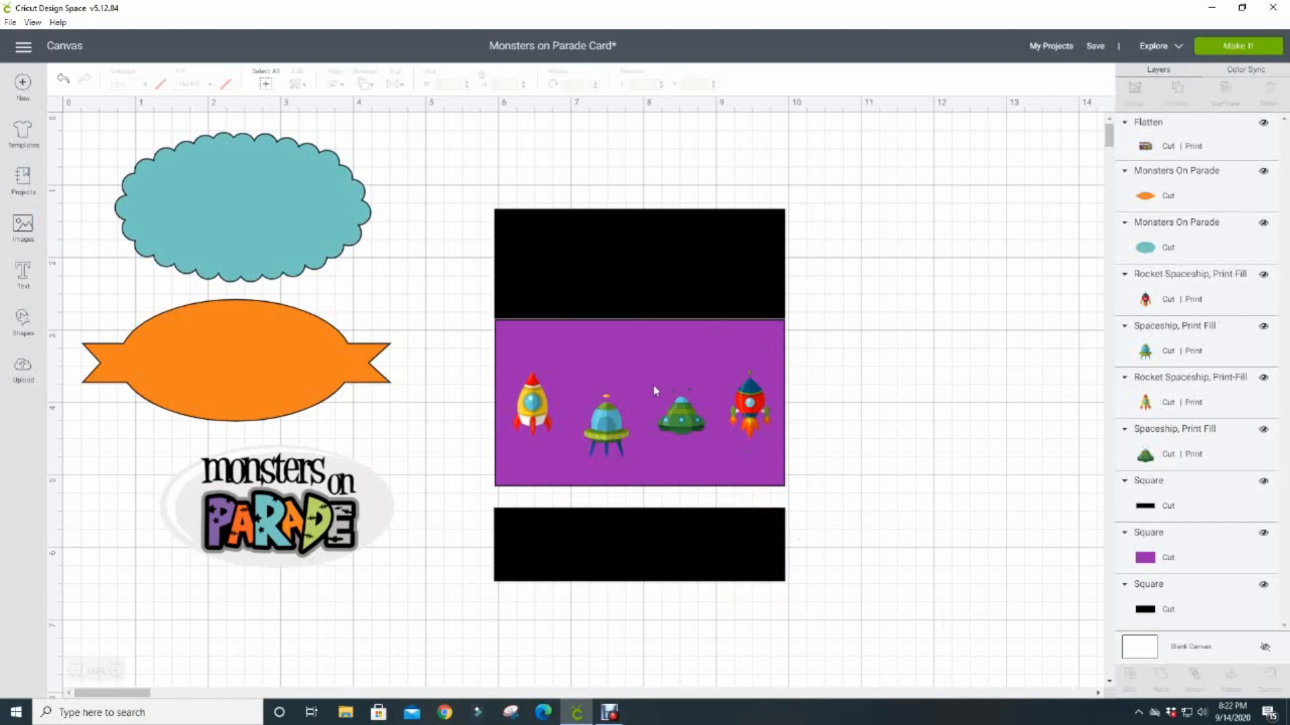
- Send the project to mat preparation, review the black, orange, teal and purple cut mats, and return to the print-and-cut mat
left_click(1233, 47)
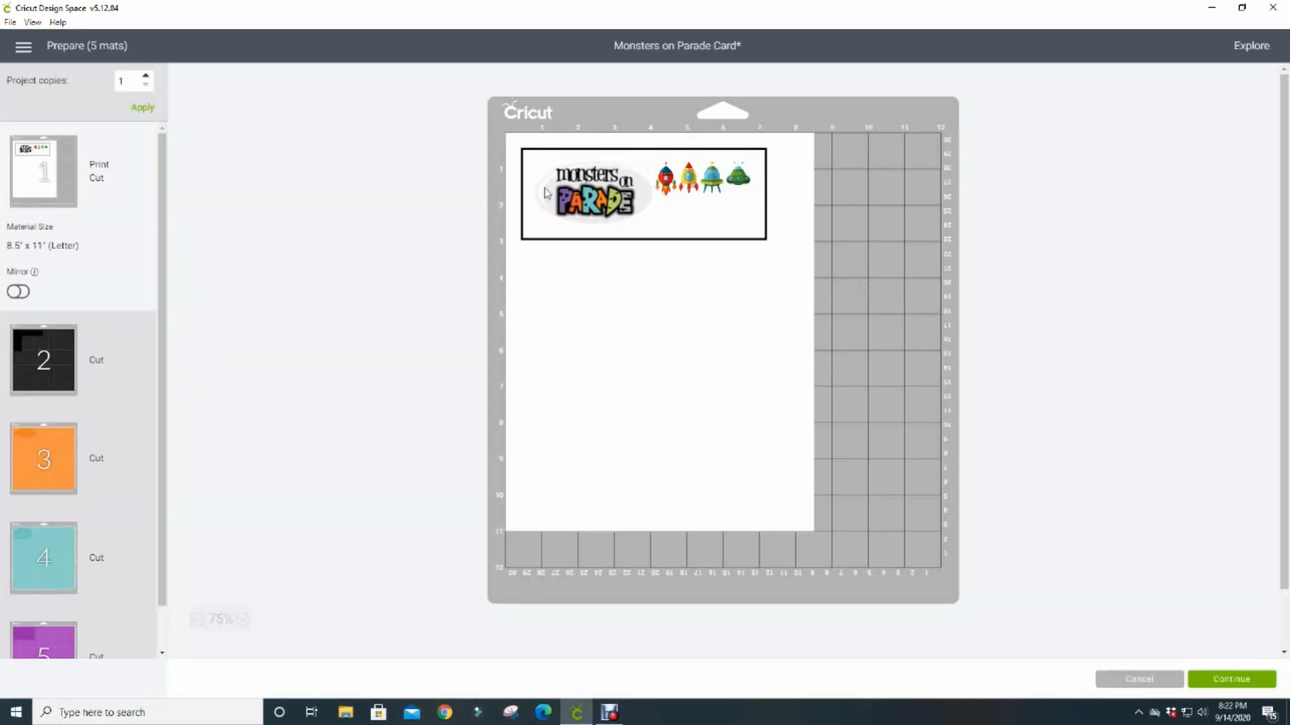
left_click(61, 355)
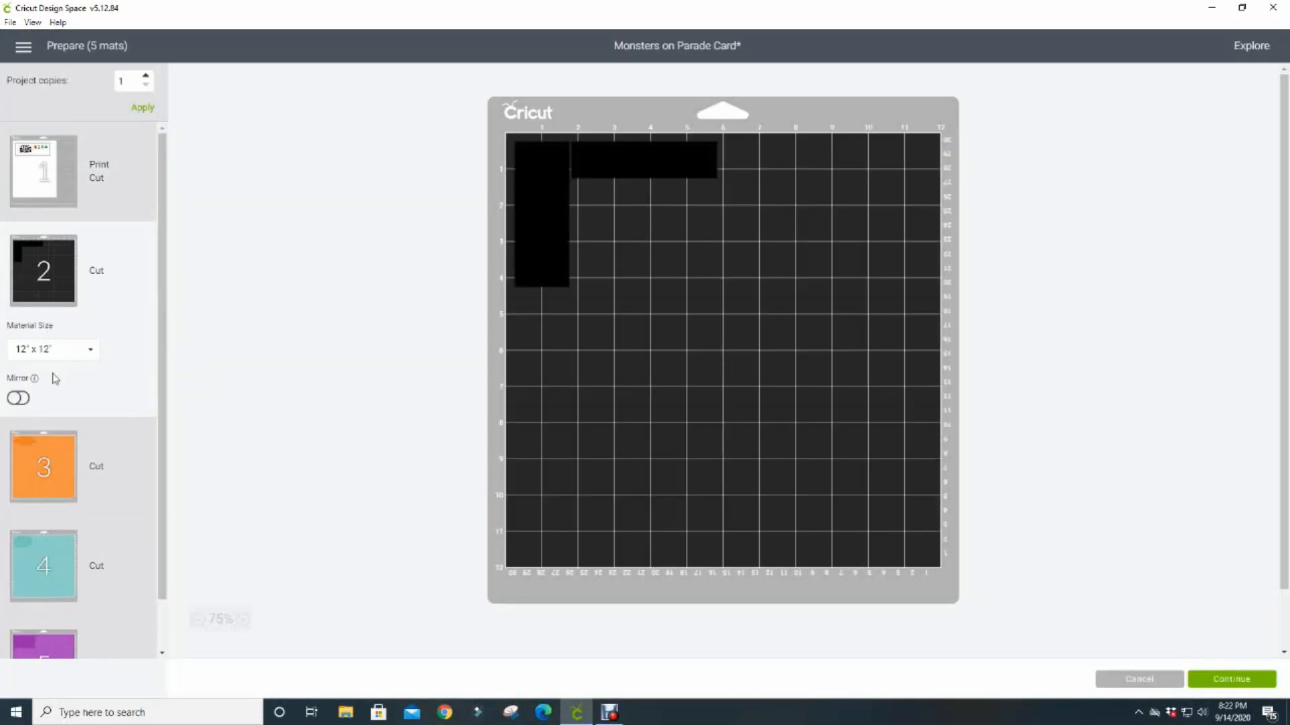
left_click(41, 449)
left_click(39, 547)
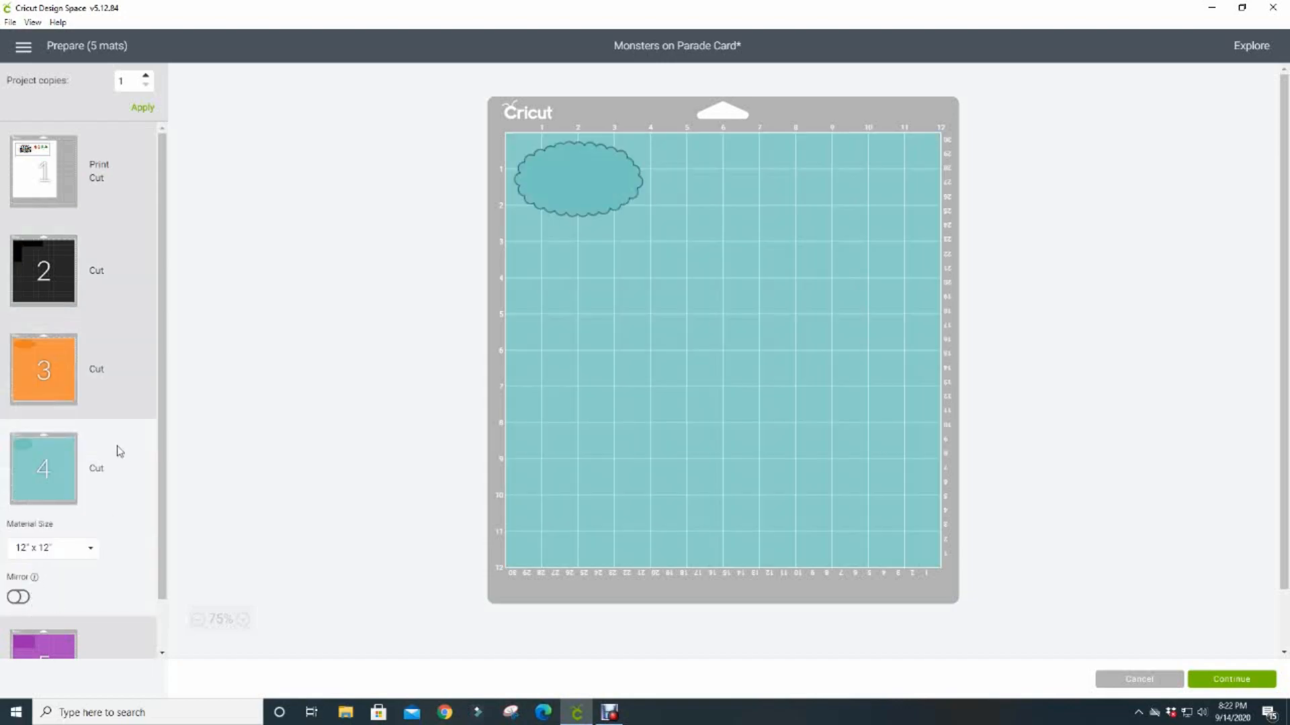
left_click(55, 594)
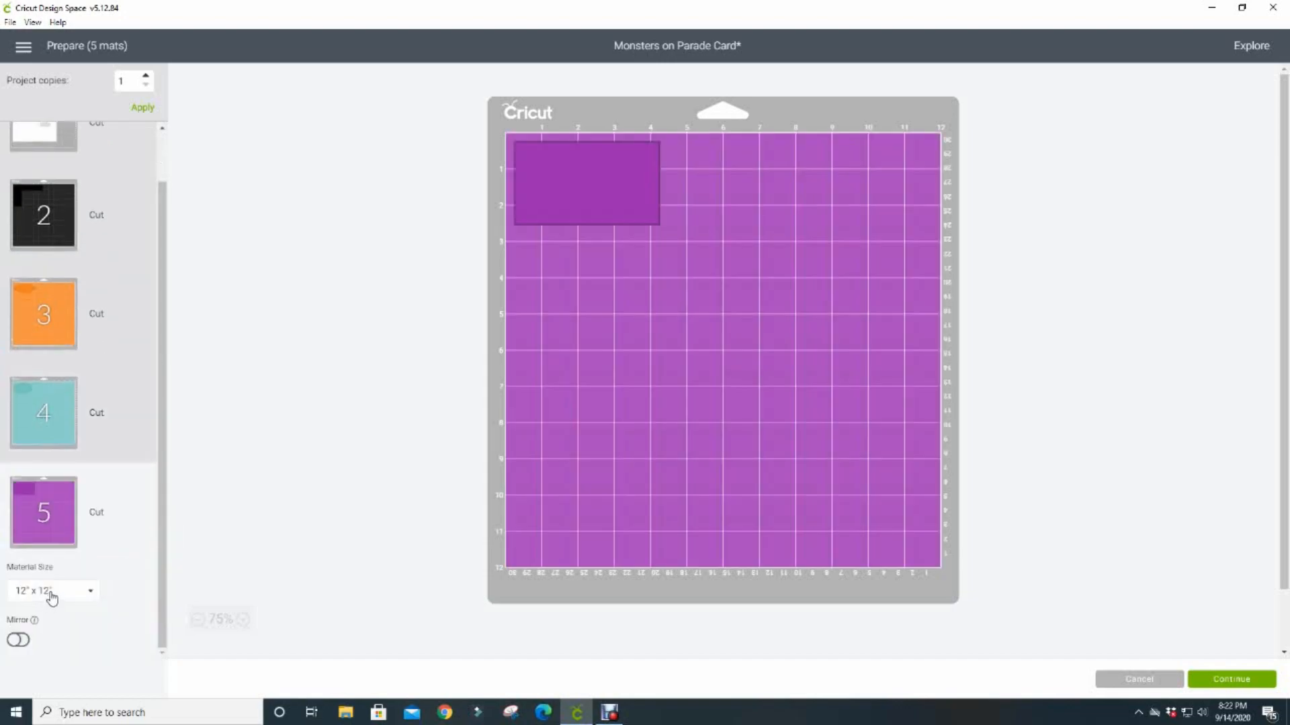
scroll(159, 497, "up", 1)
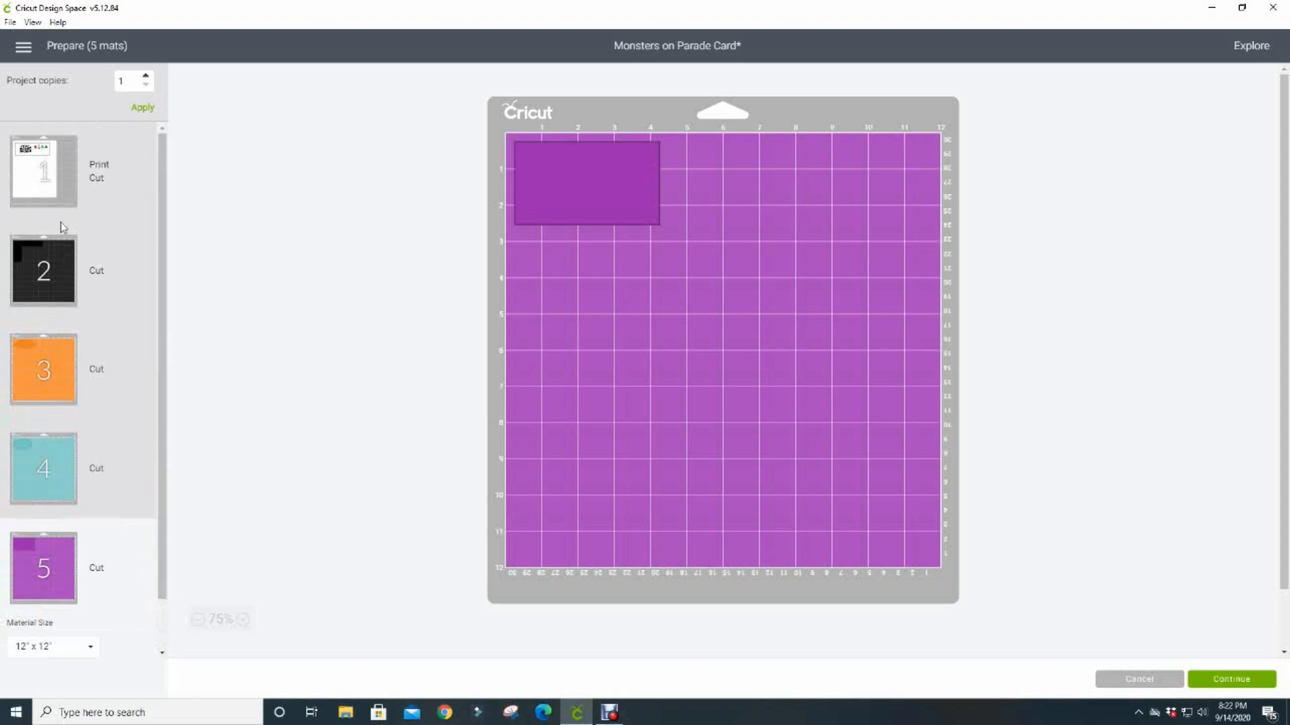
left_click(45, 178)
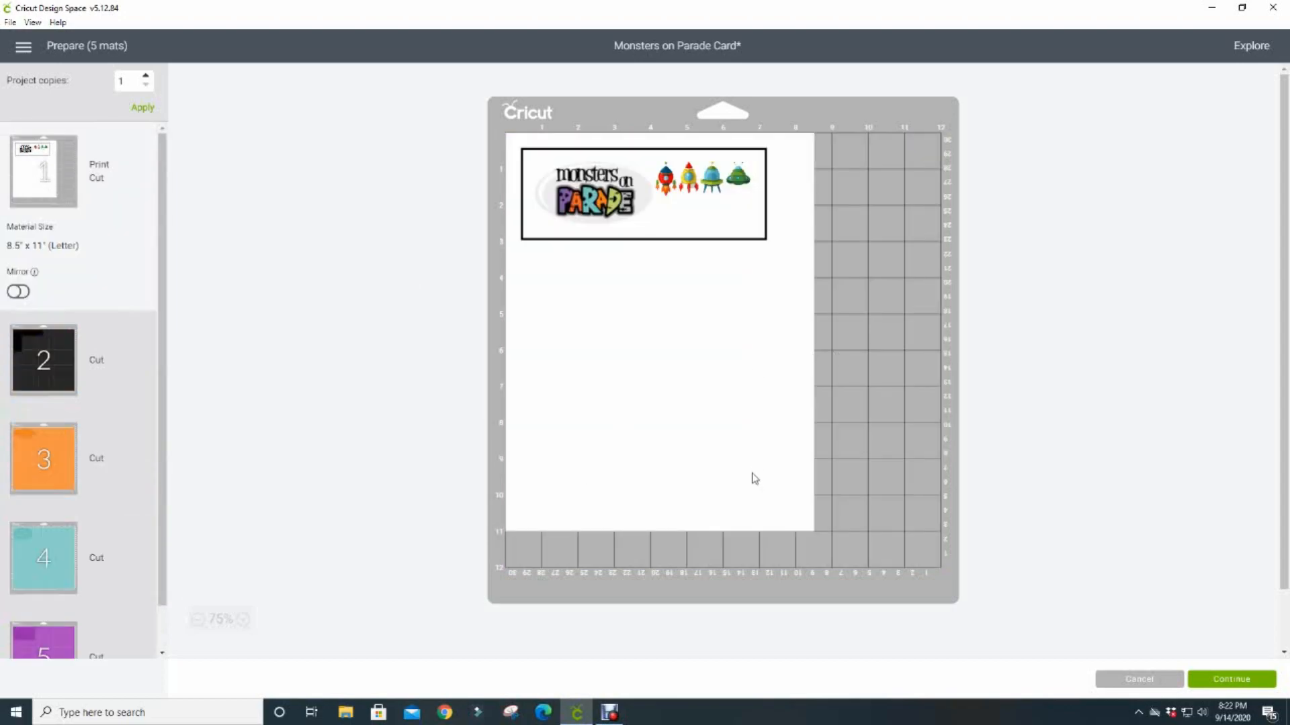